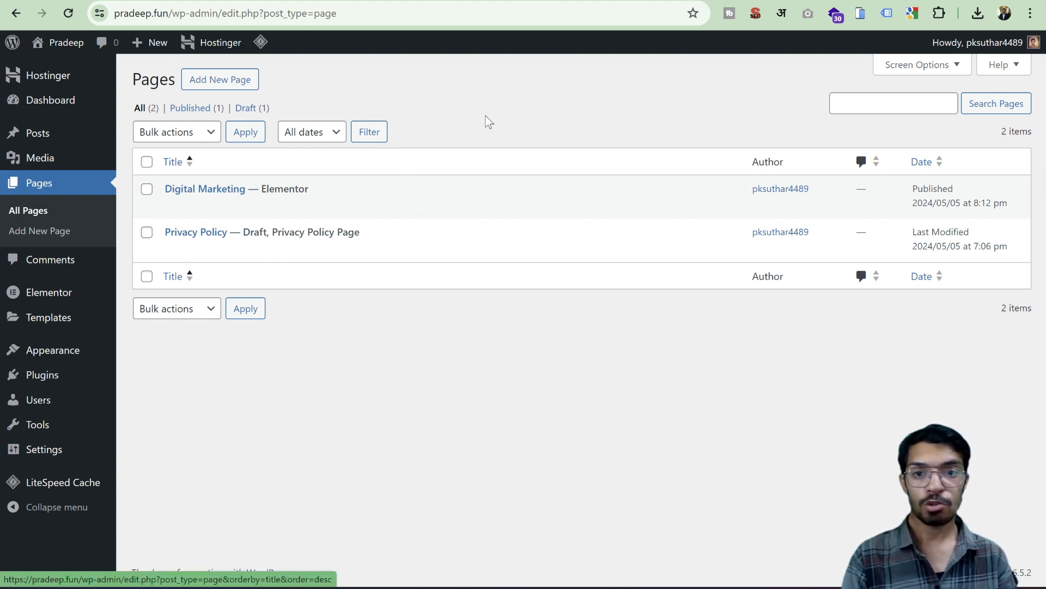
- Open the Digital Marketing page for editing in Elementor and add a Grid below the bookshelf-background container
left_click(343, 205)
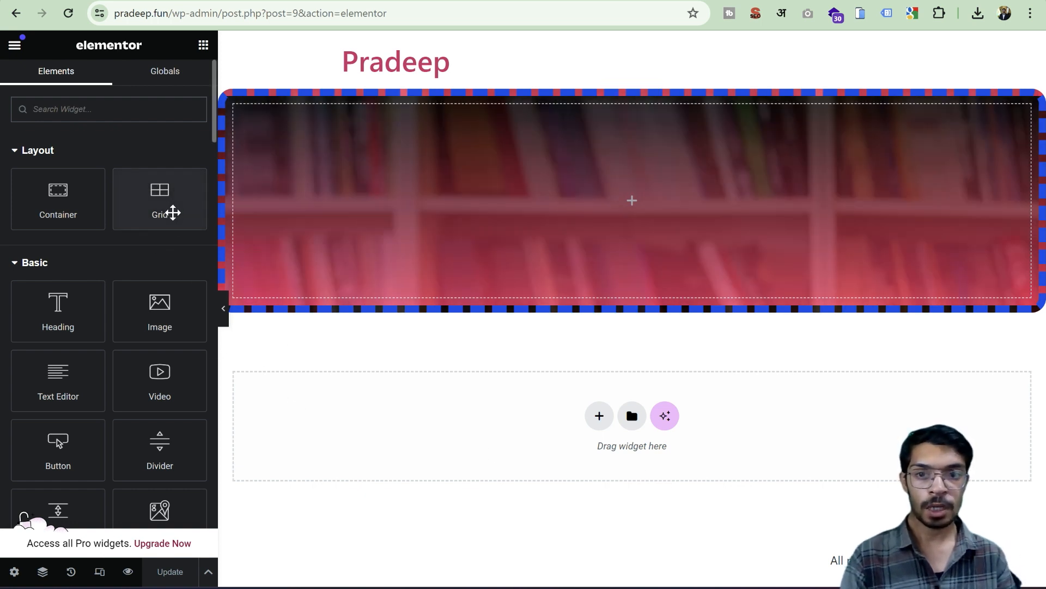
left_click_drag(155, 188, 469, 385)
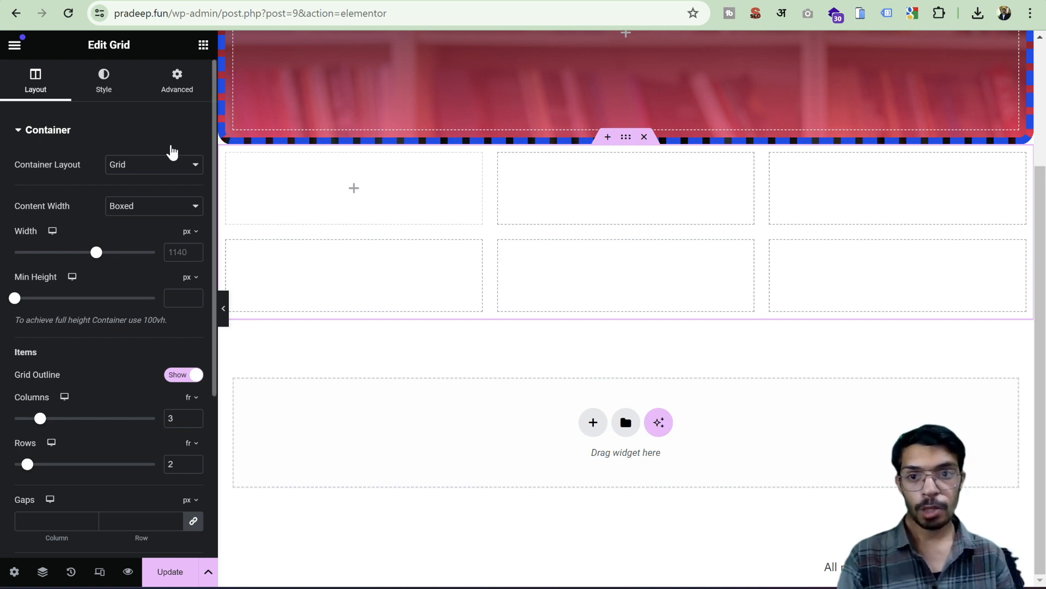
- Try boxed content widths of 1328 px and 771 px on the grid and undo both changes
left_click(153, 211)
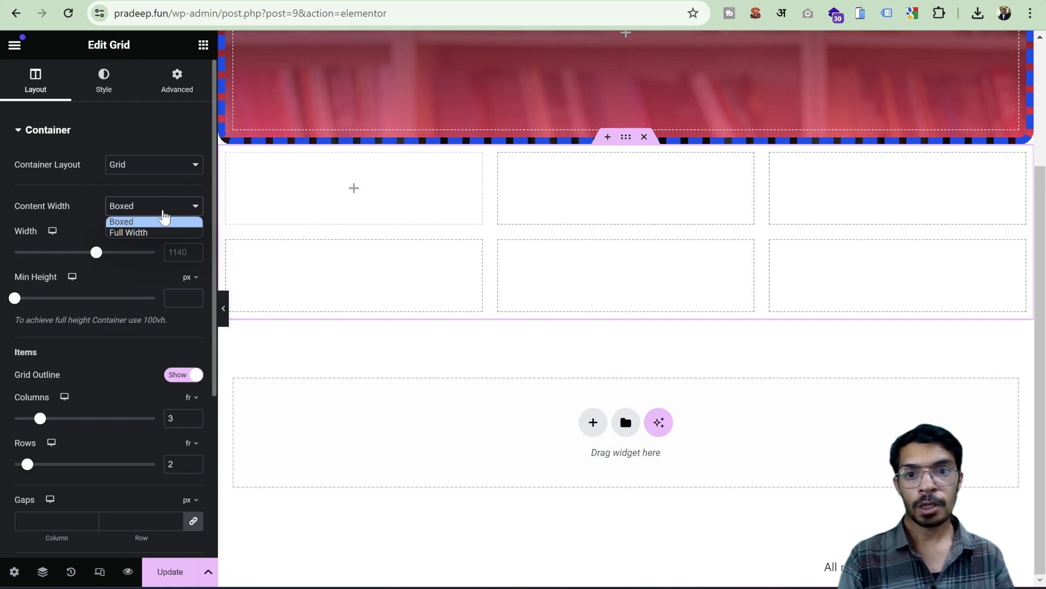
left_click(94, 254)
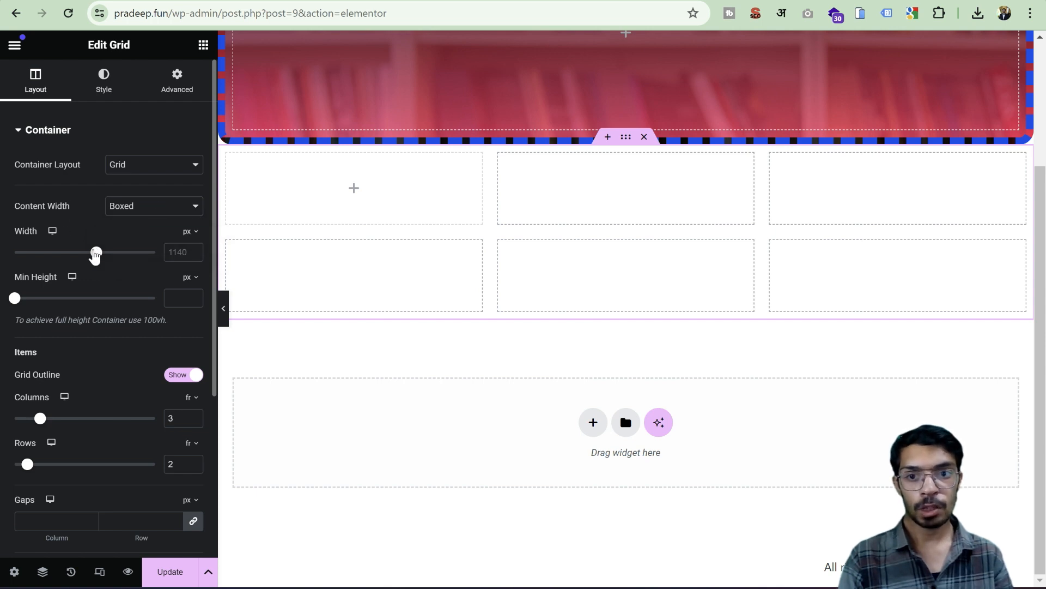
left_click_drag(95, 254, 119, 267)
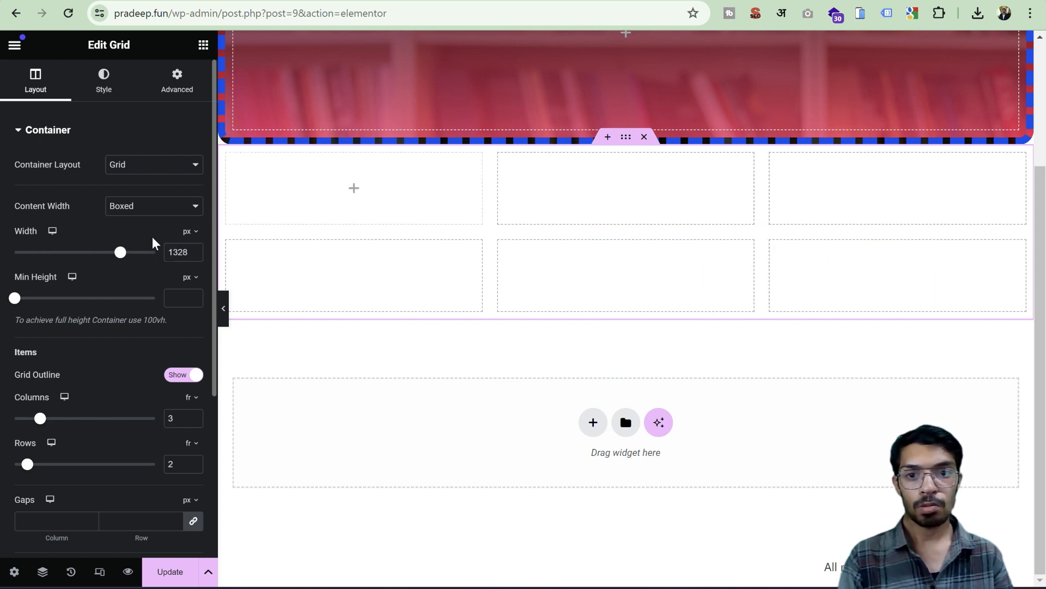
left_click_drag(120, 253, 49, 253)
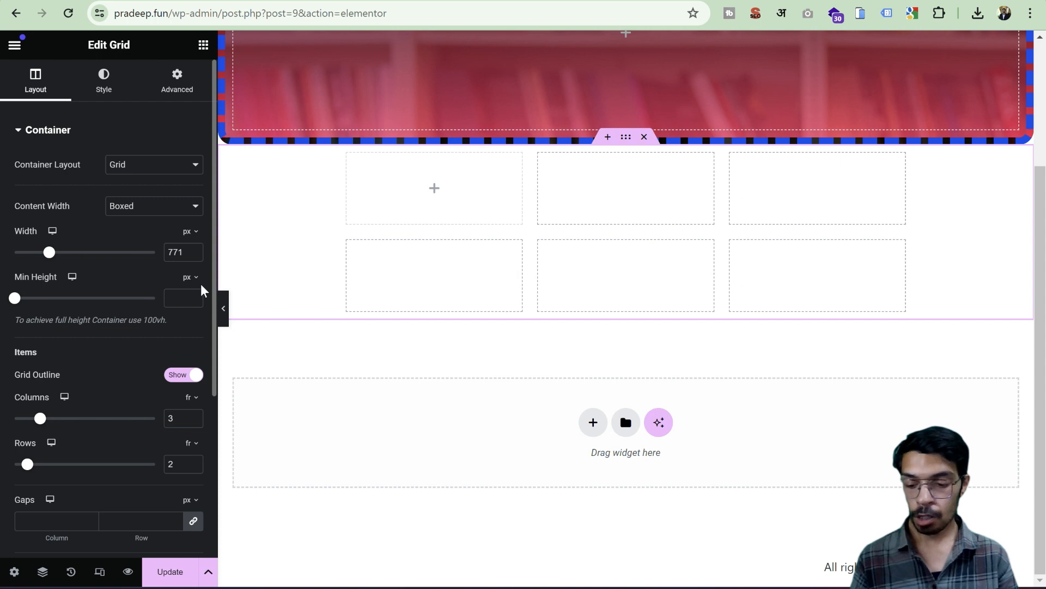
key("ctrl+z")
key("ctrl+z")
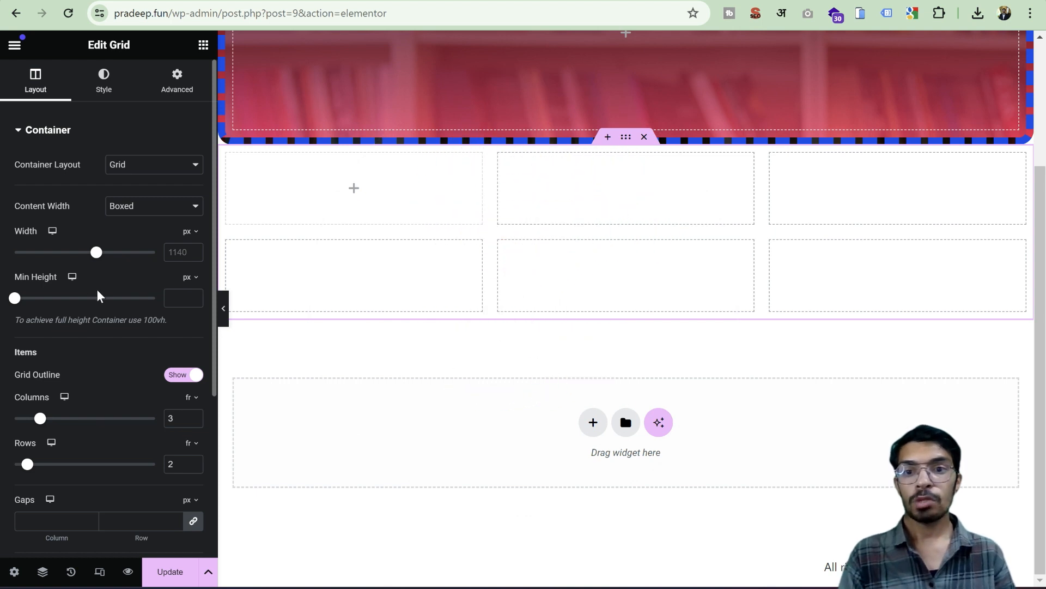
- Set the grid's minimum height to 365 px, and switch its outline off and back on
left_click_drag(15, 297, 51, 304)
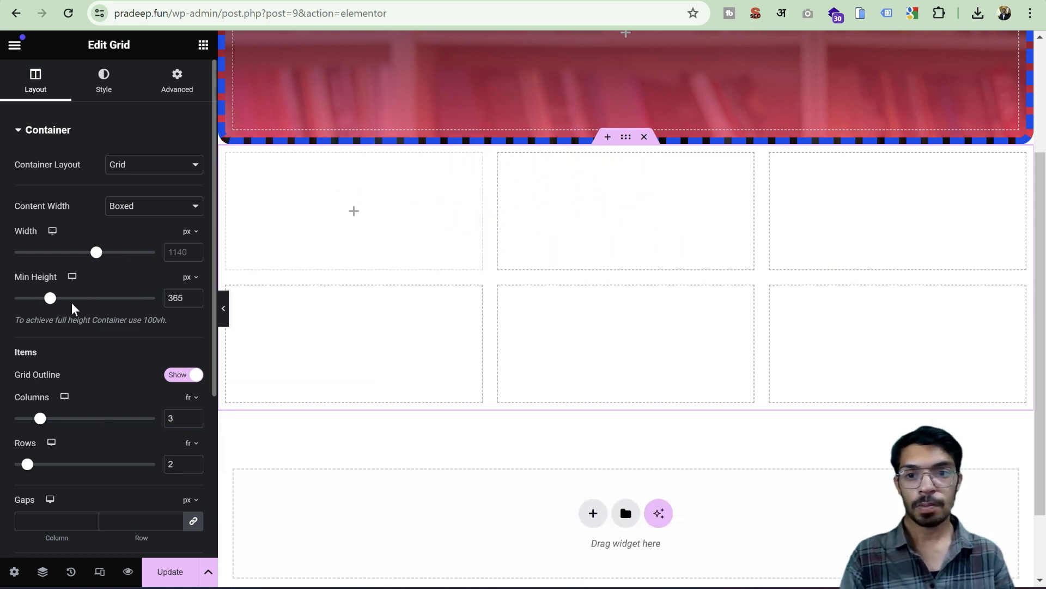
scroll(109, 337, "down", 1)
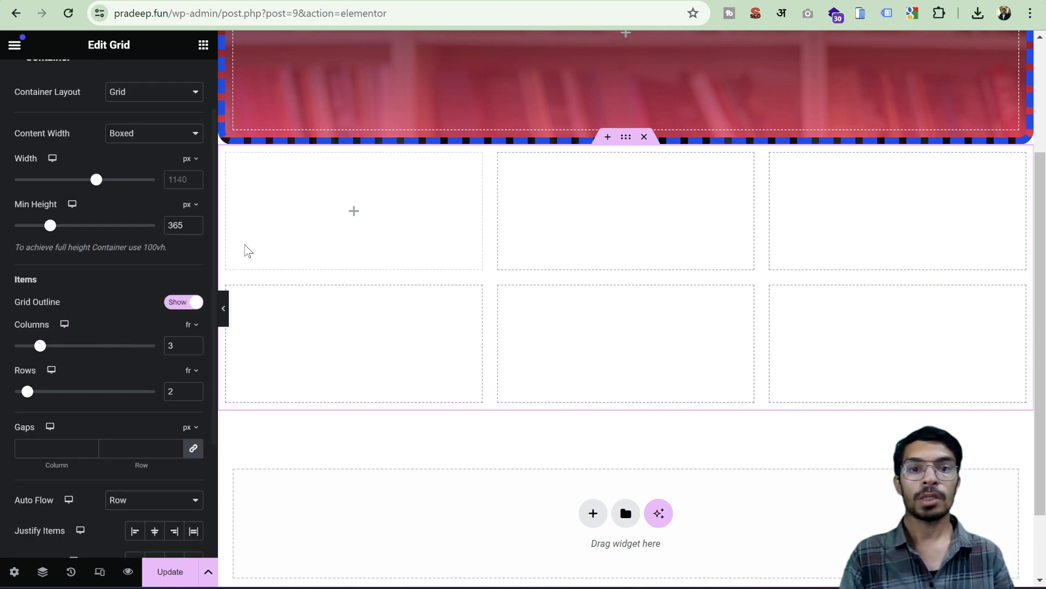
left_click(176, 304)
left_click(176, 304)
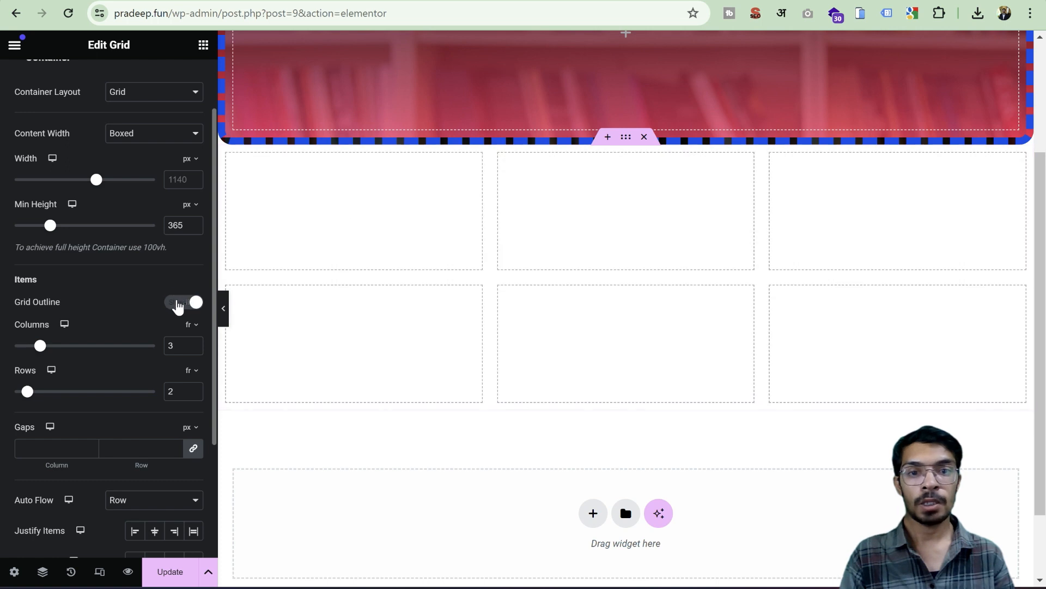
left_click(186, 304)
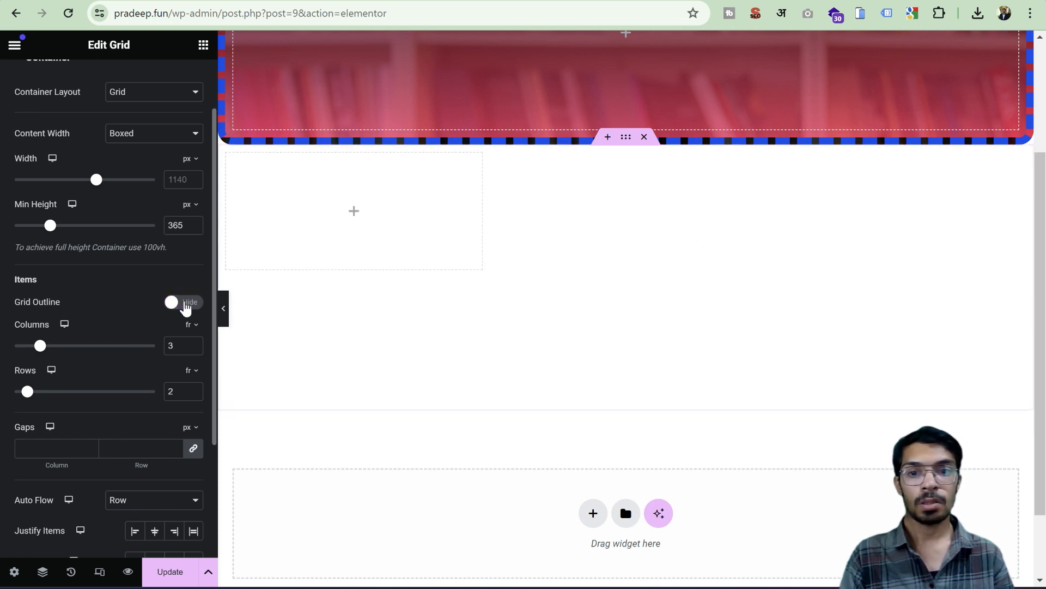
left_click(186, 304)
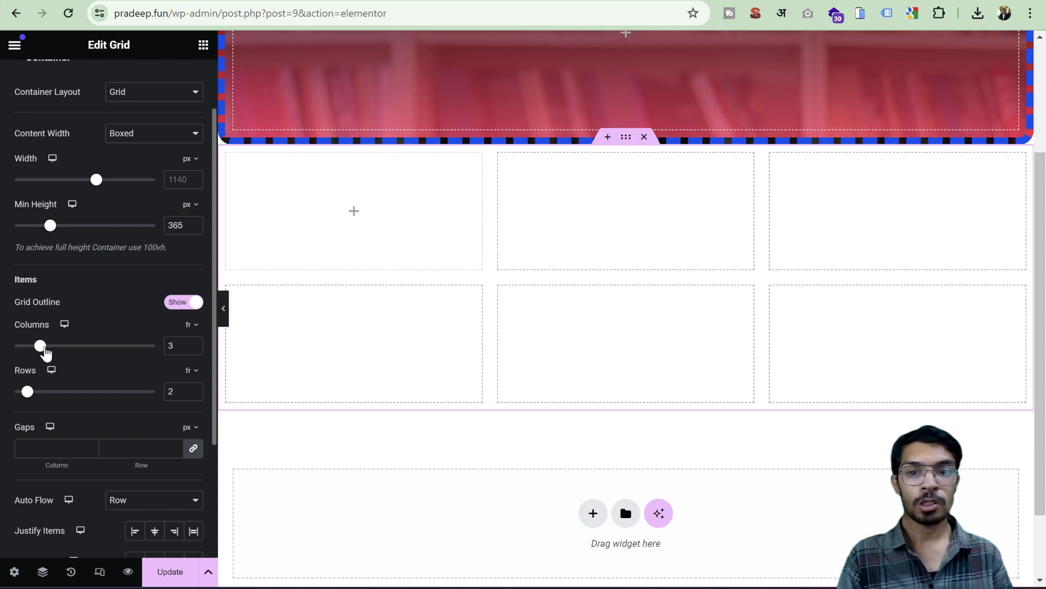
- Set the grid to 4 columns and 3 rows
left_click_drag(41, 345, 53, 346)
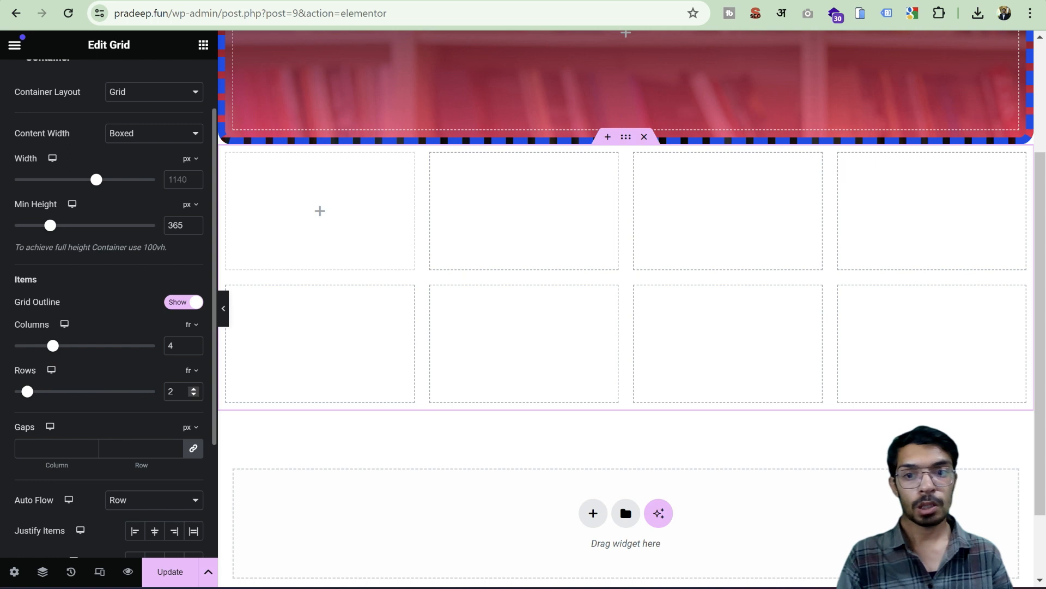
left_click_drag(27, 392, 39, 391)
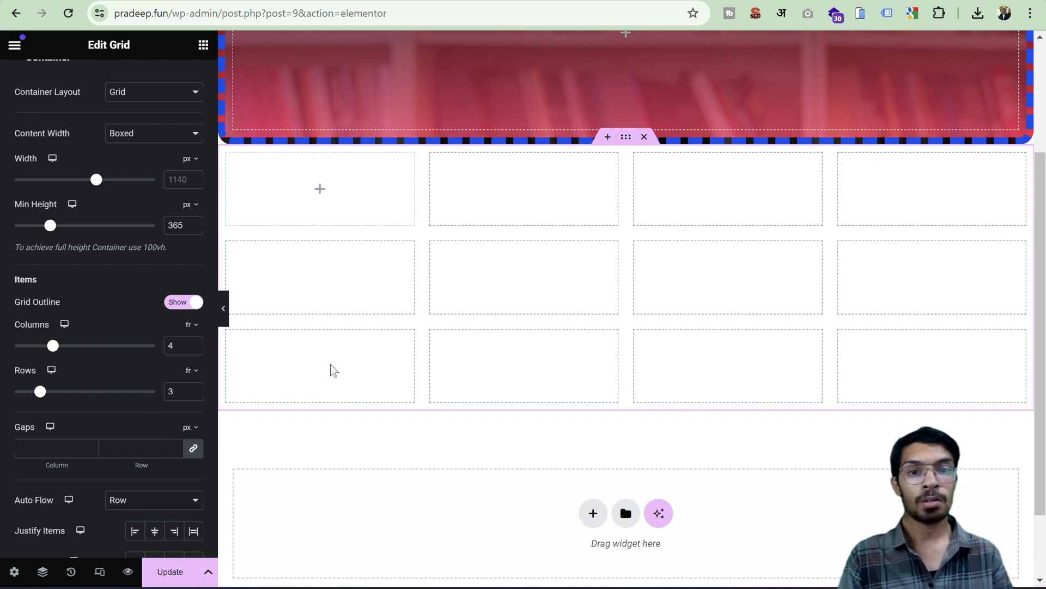
- Try 10 px gaps on the grid, and set the column and row gaps to a linked 20 px
scroll(166, 403, "down", 3)
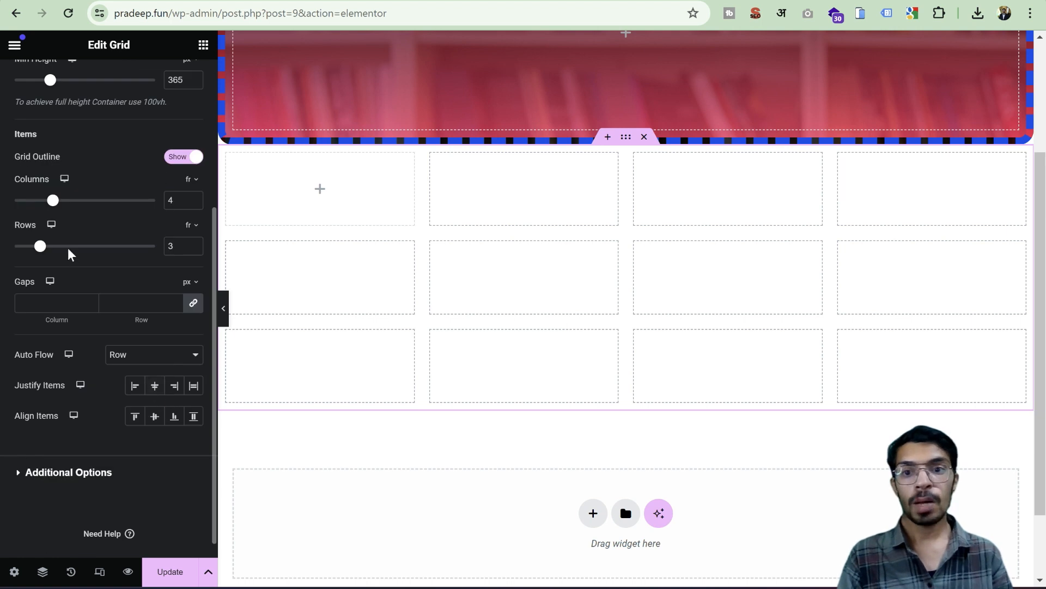
left_click(52, 303)
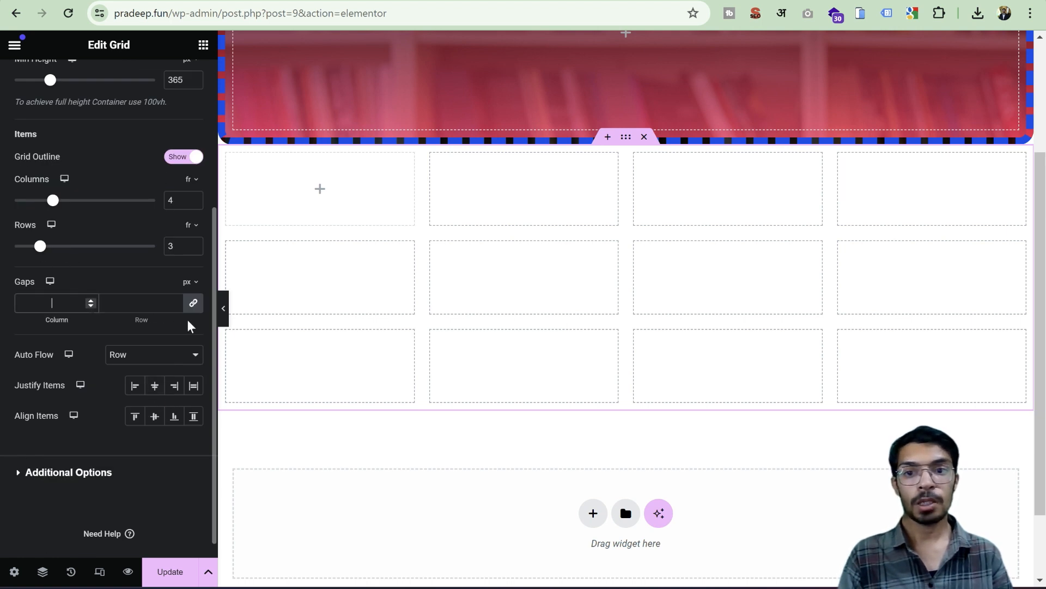
type("10")
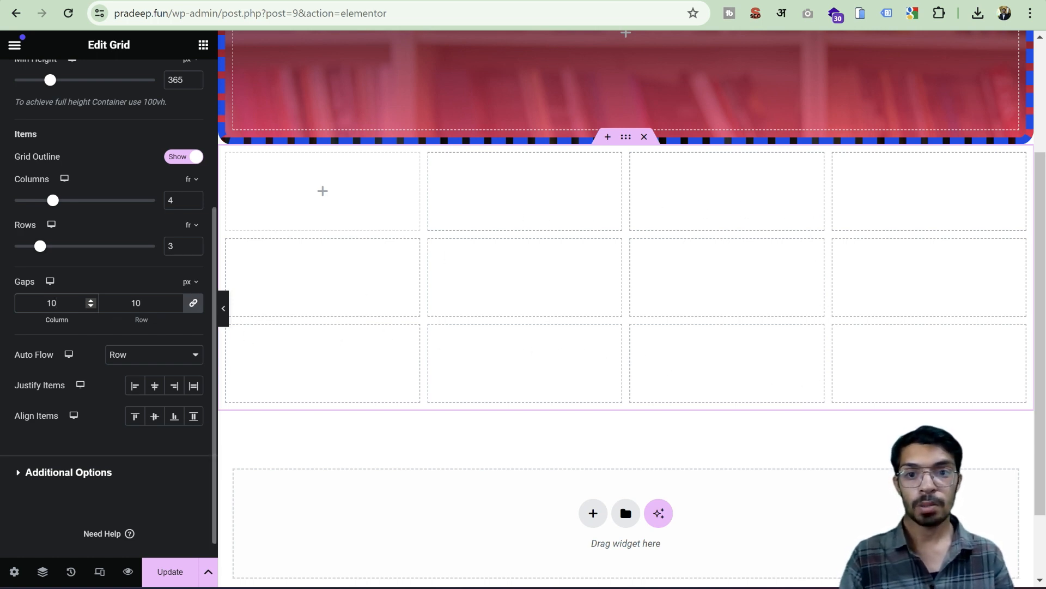
left_click(194, 306)
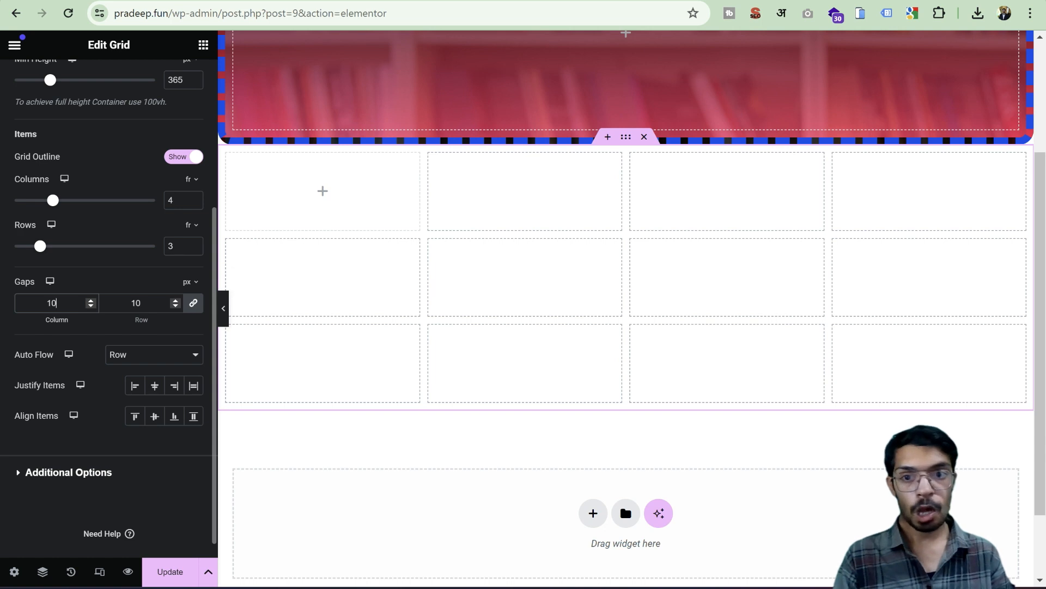
left_click(195, 303)
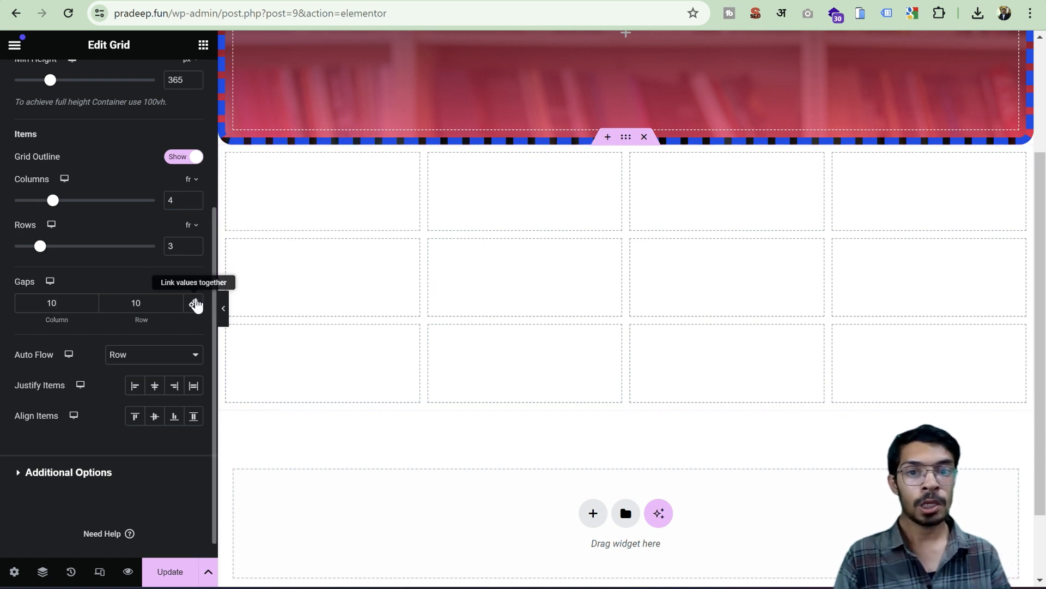
left_click(90, 304)
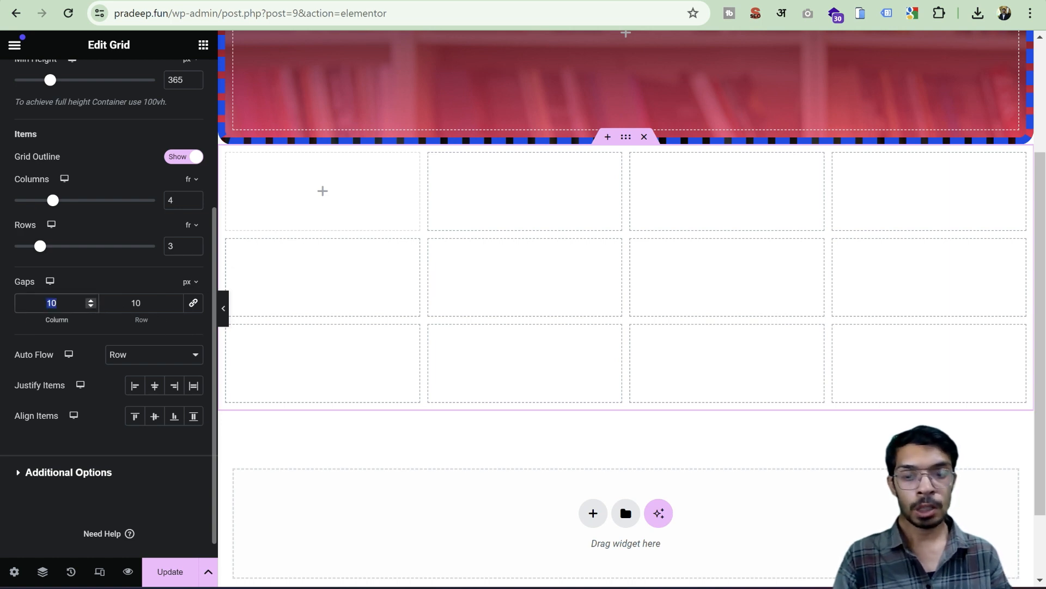
type("20")
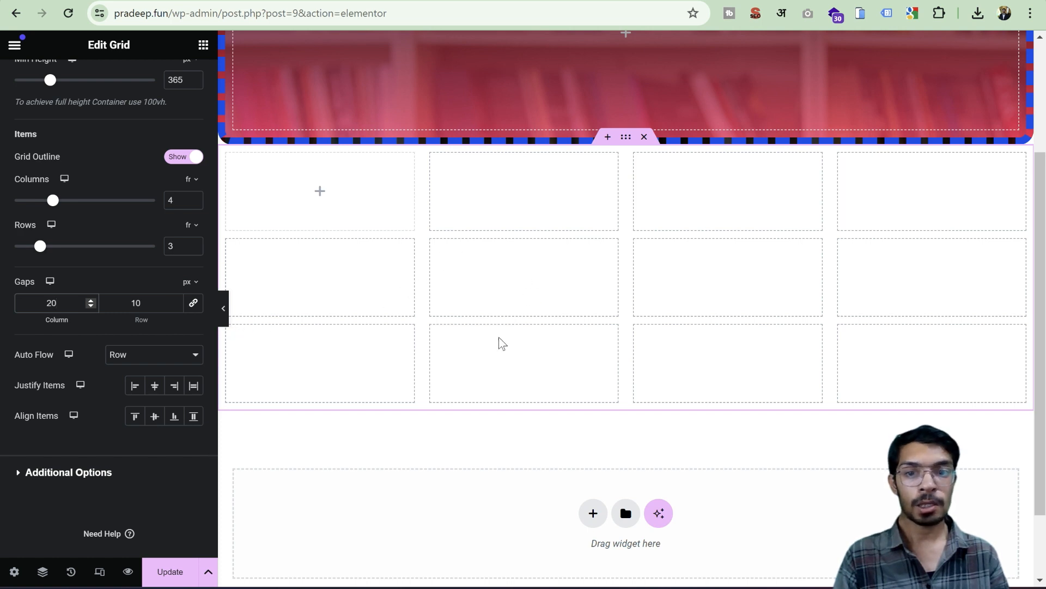
left_click(198, 308)
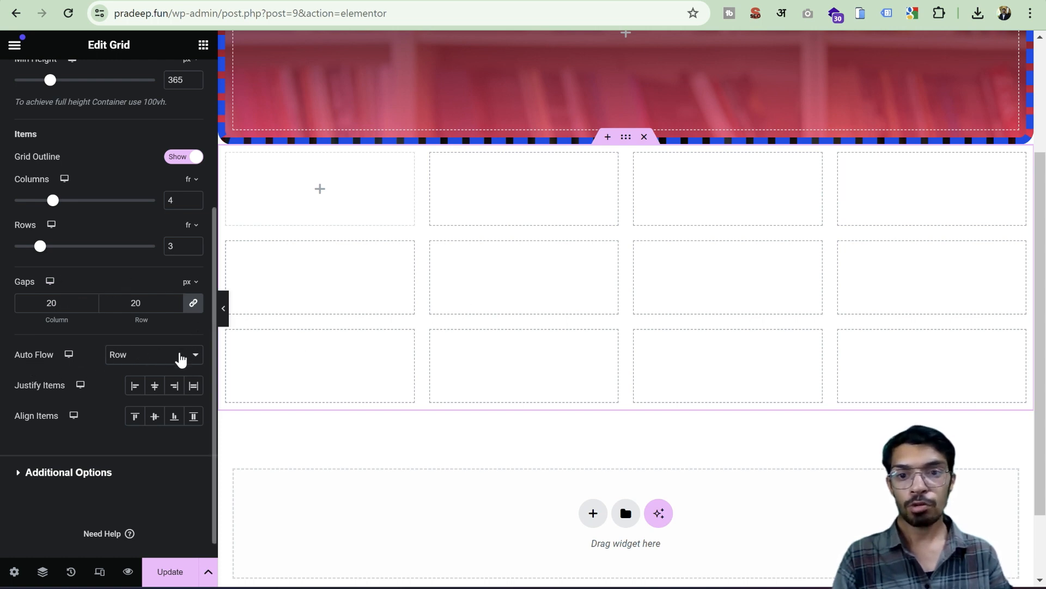
- Set the grid's Auto Flow to Column
left_click(152, 357)
left_click(142, 381)
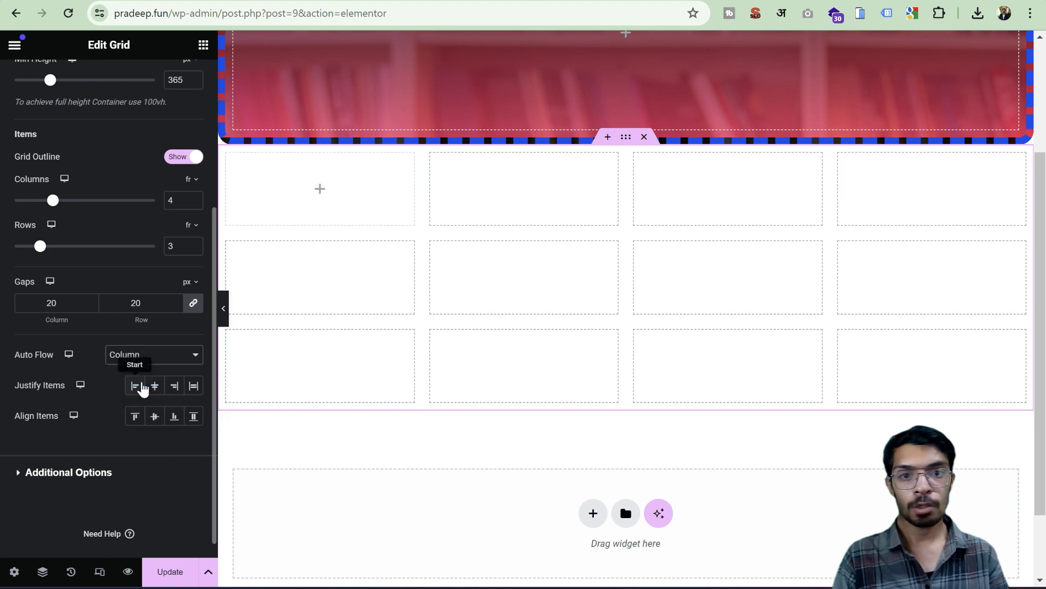
- Try Row auto flow and End justification for the grid items, and undo both changes
left_click(154, 356)
left_click(148, 370)
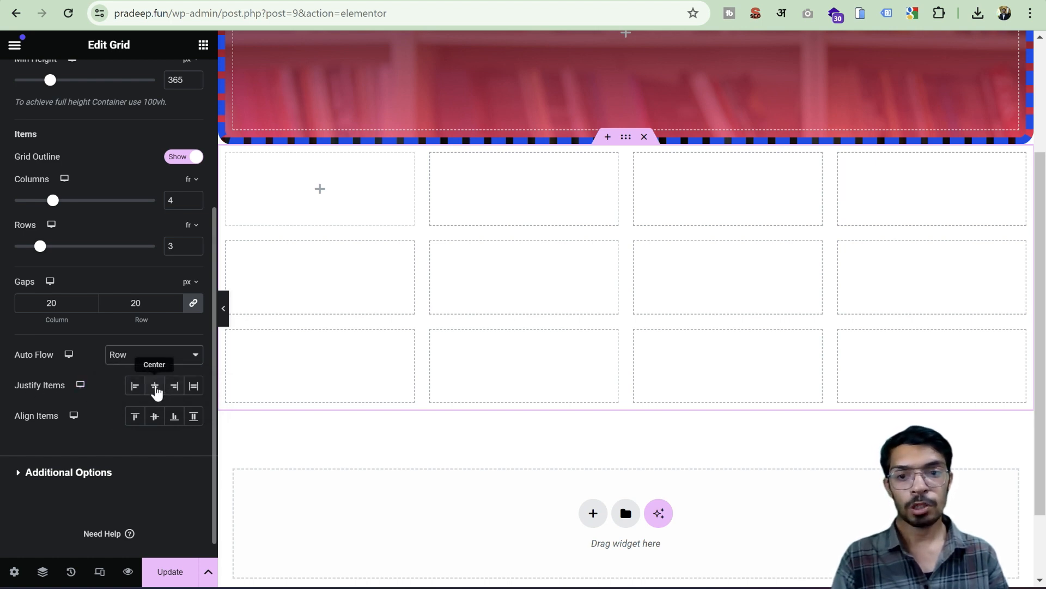
left_click(174, 386)
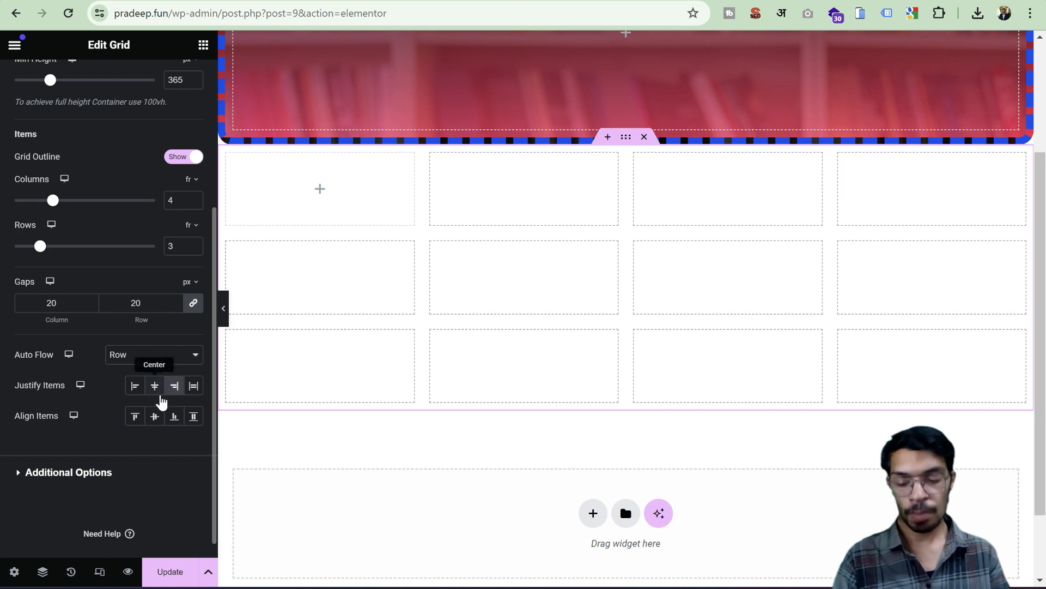
key("ctrl+z")
key("ctrl+z")
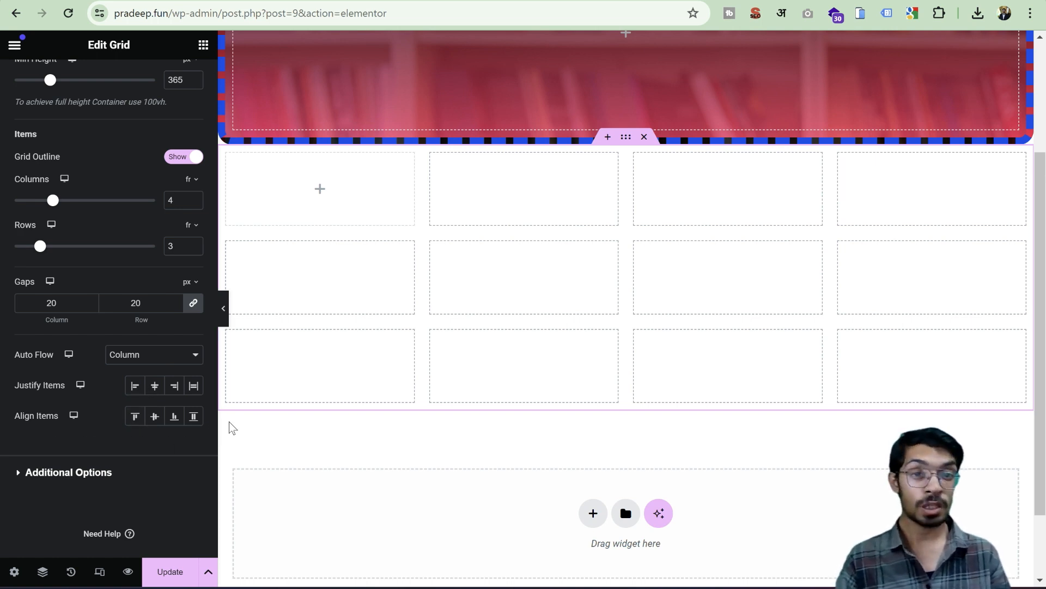
- Review the grid's additional layout options, style sections and advanced settings, and return to its container layout settings
left_click(68, 472)
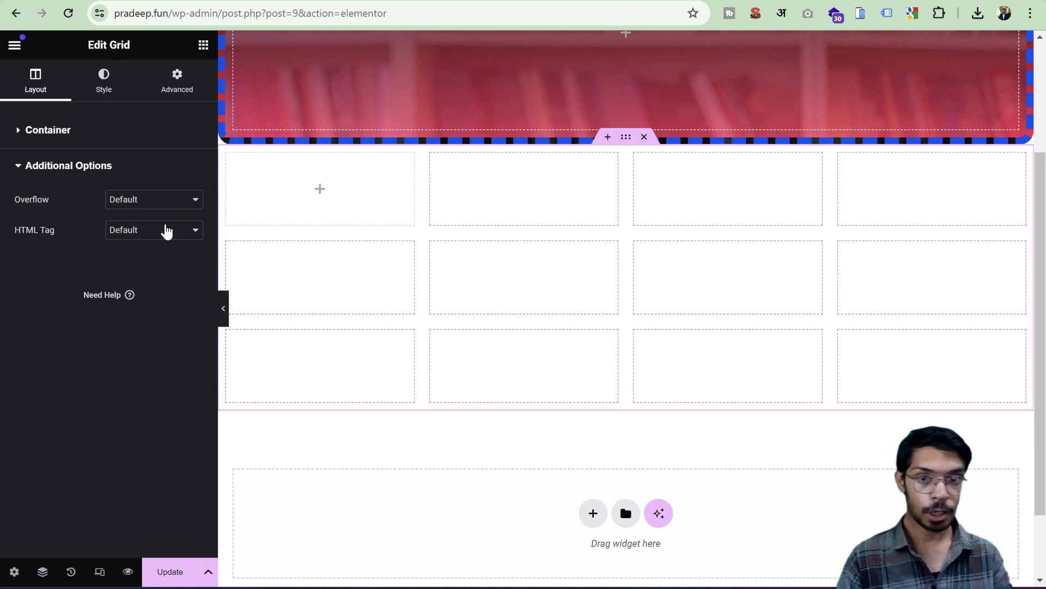
left_click(109, 83)
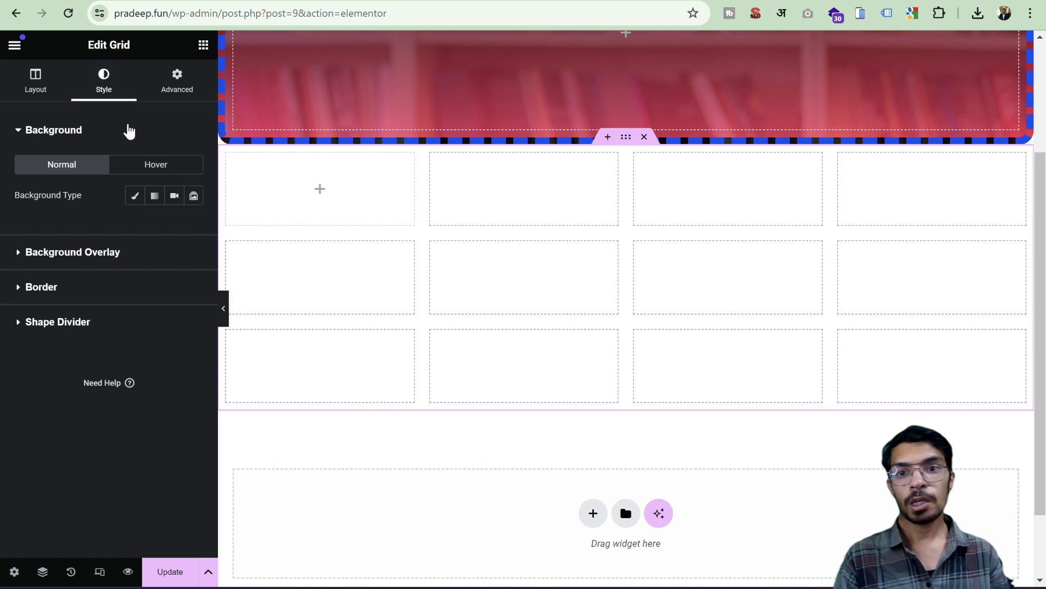
left_click(96, 254)
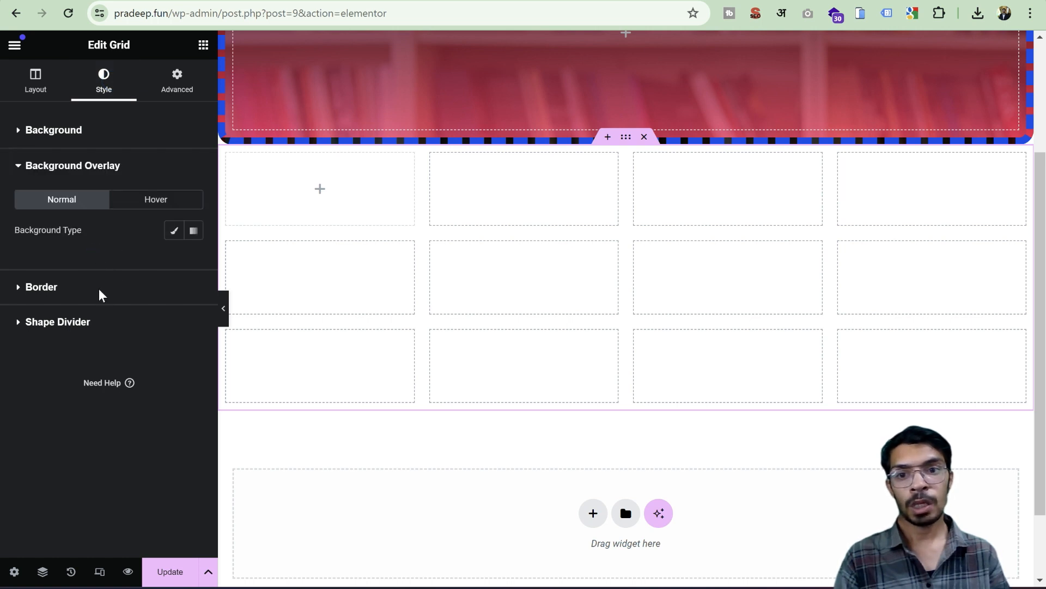
left_click(99, 287)
left_click(80, 408)
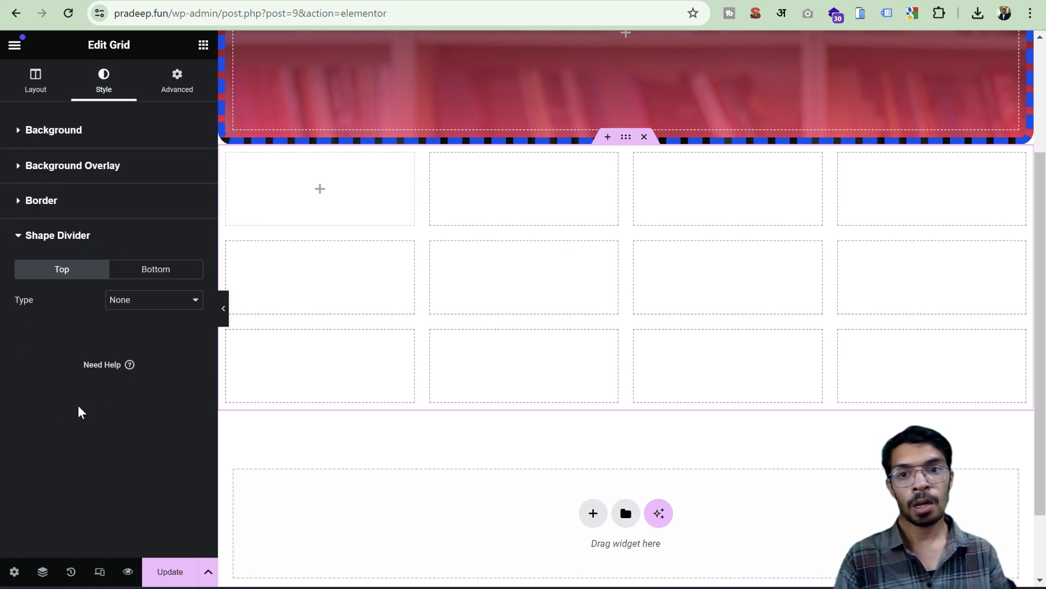
left_click(172, 77)
scroll(110, 280, "down", 5)
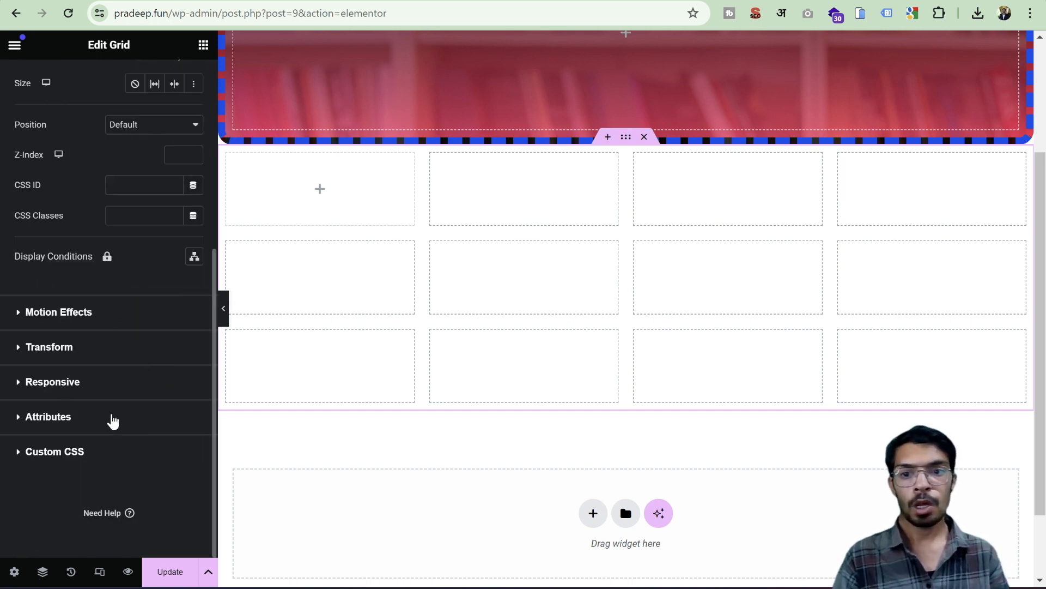
scroll(113, 420, "up", 5)
left_click(36, 82)
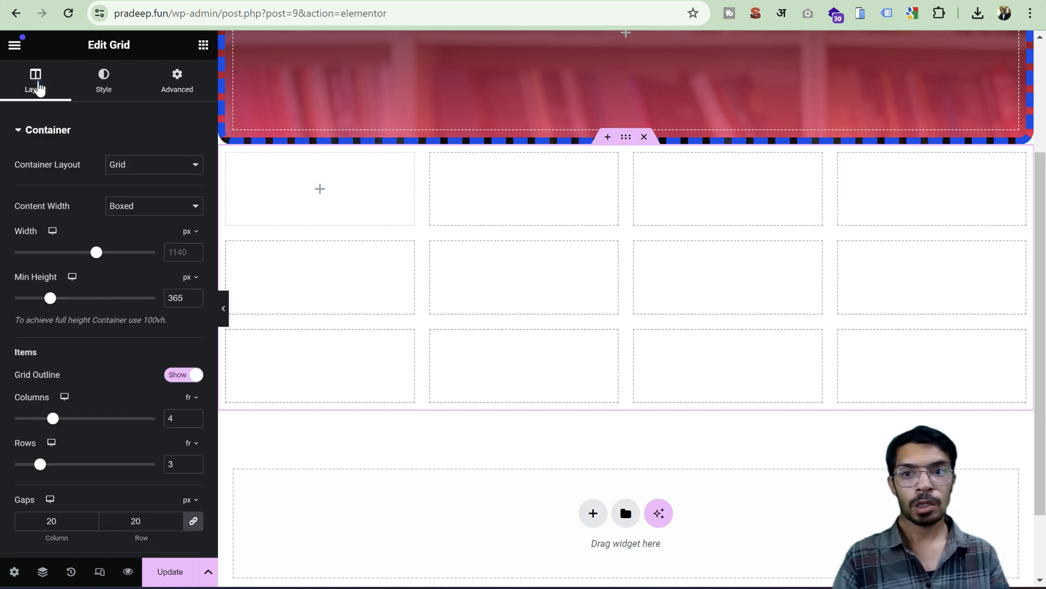
- Place a Heading widget in the first cell of the grid
left_click(203, 45)
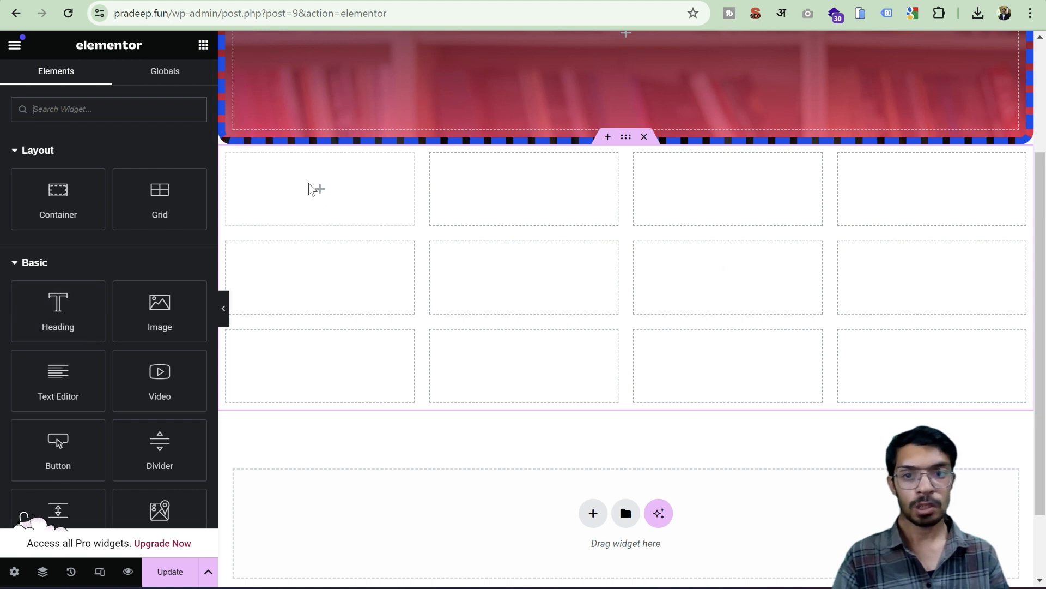
left_click_drag(64, 309, 311, 201)
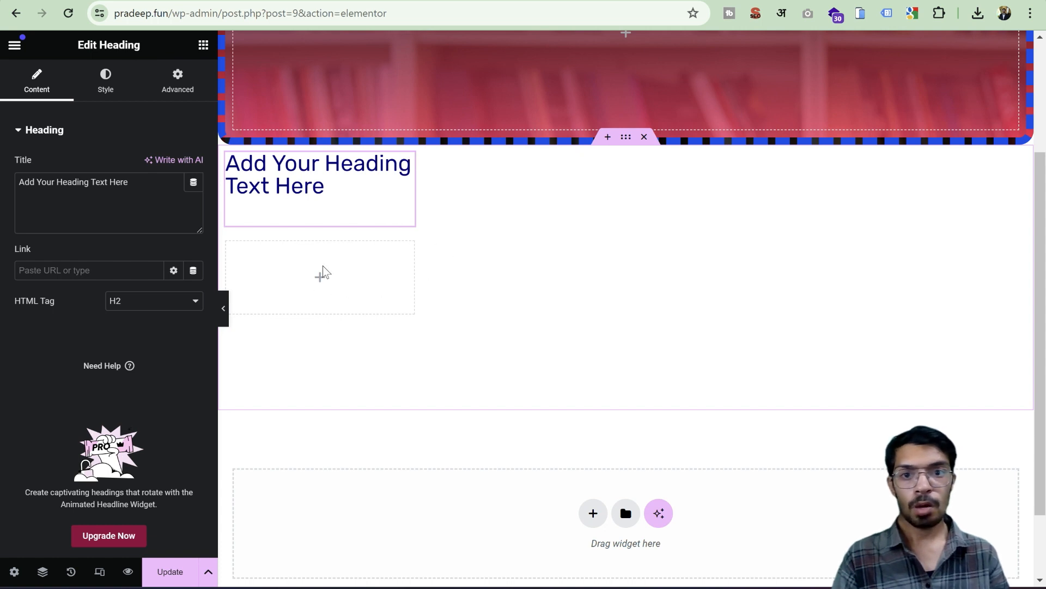
- Place an Image widget in the grid's second first-column cell and a Video widget in the cell below it
left_click(320, 289)
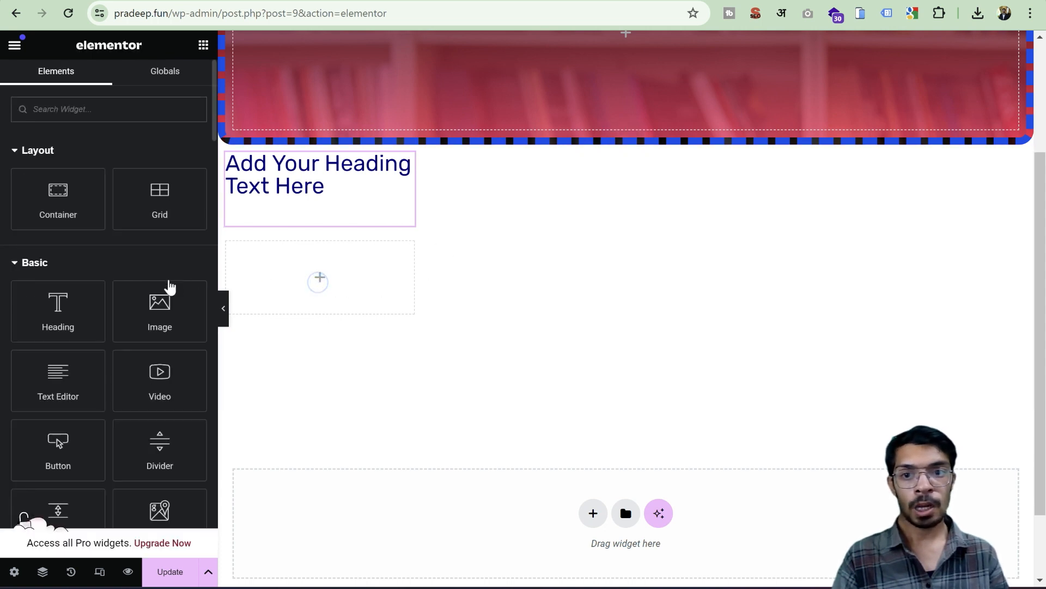
left_click_drag(143, 322, 342, 278)
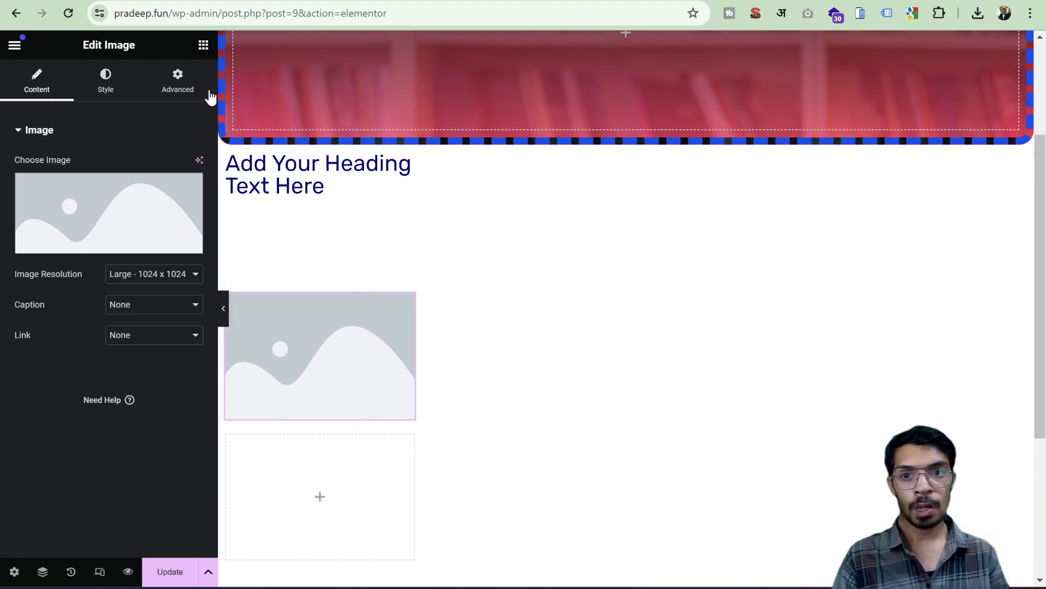
left_click(203, 46)
left_click_drag(154, 375, 302, 472)
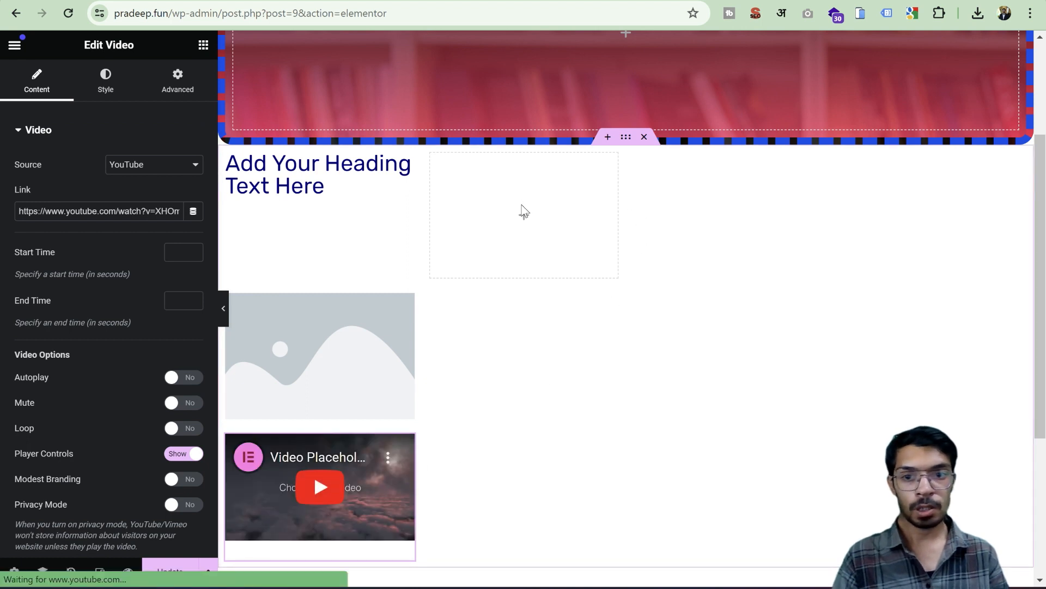
- Set the grid's Auto Flow to Row
left_click(625, 138)
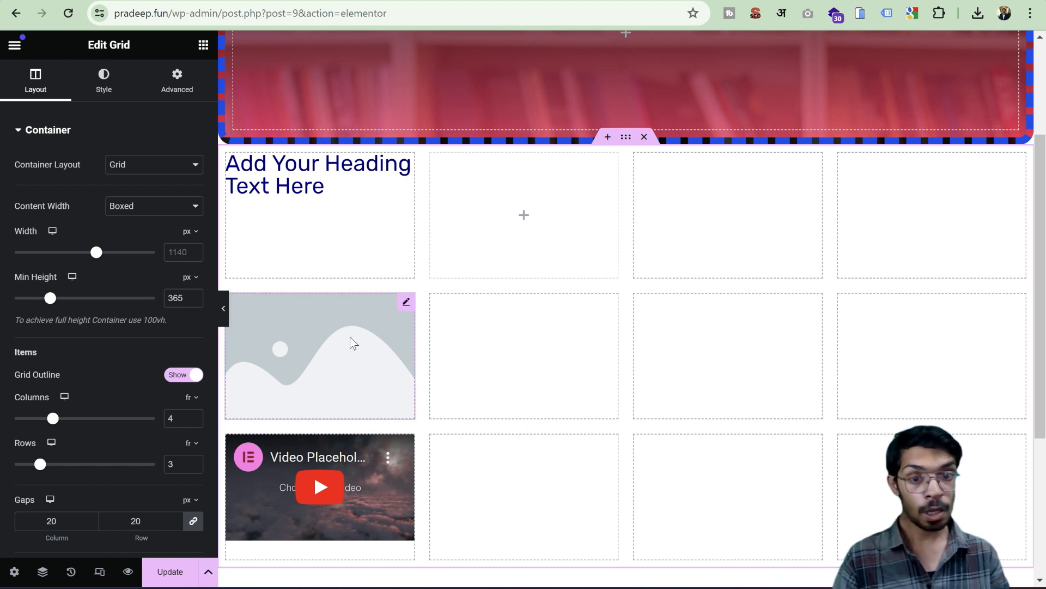
scroll(111, 331, "down", 1)
scroll(111, 331, "down", 2)
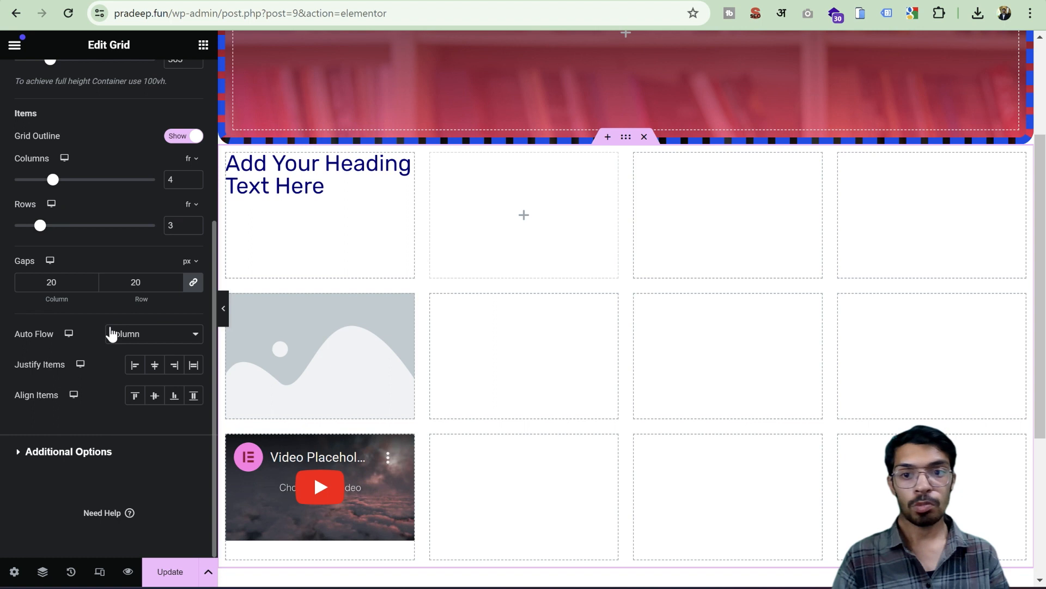
left_click(171, 334)
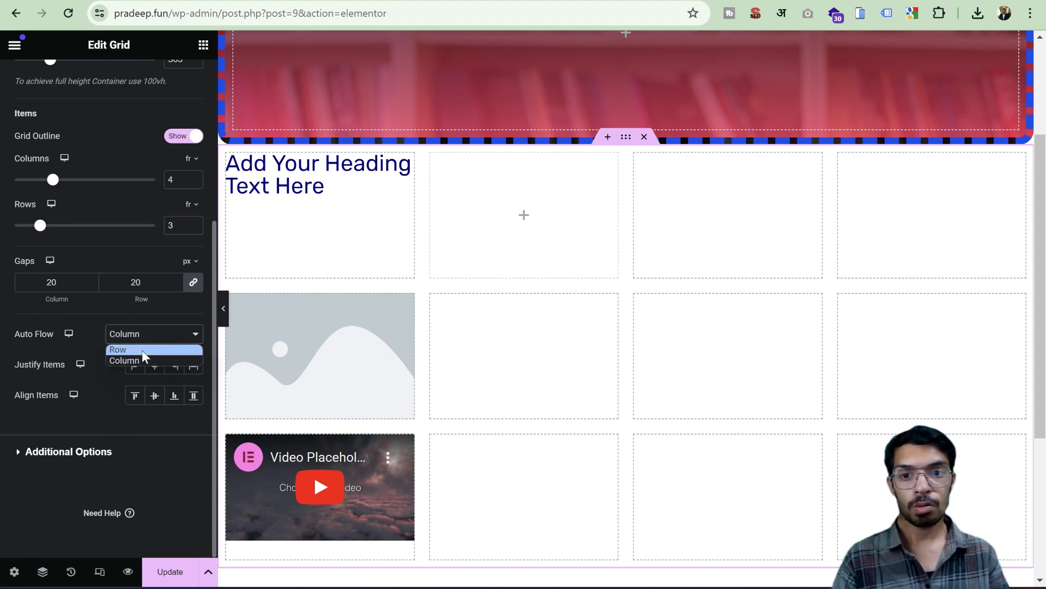
left_click(131, 349)
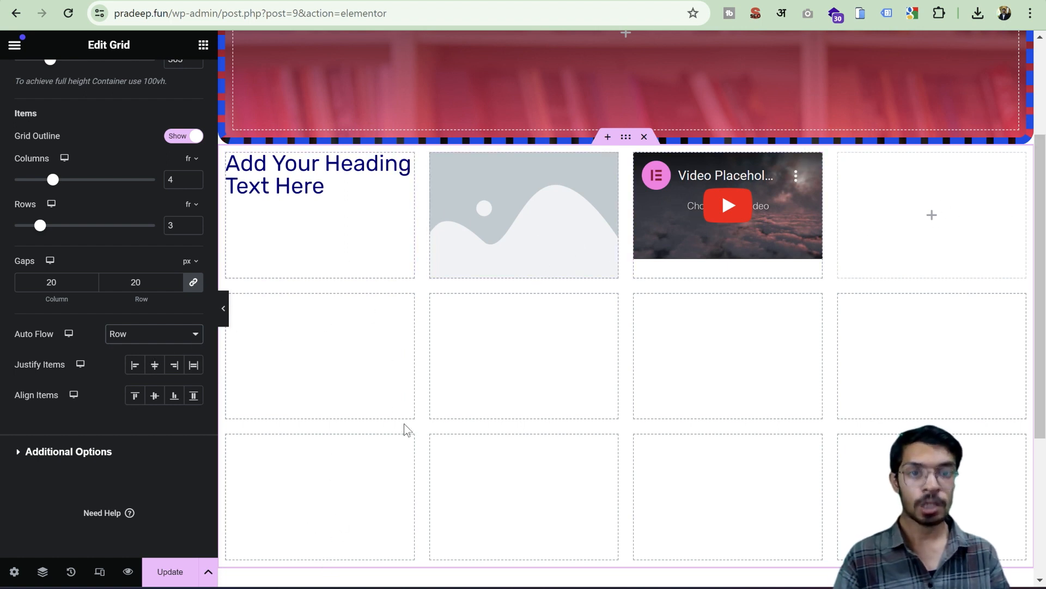
- Place a Heading widget in the first row's fourth cell and an Image widget in the second row's first cell
scroll(150, 140, "up", 5)
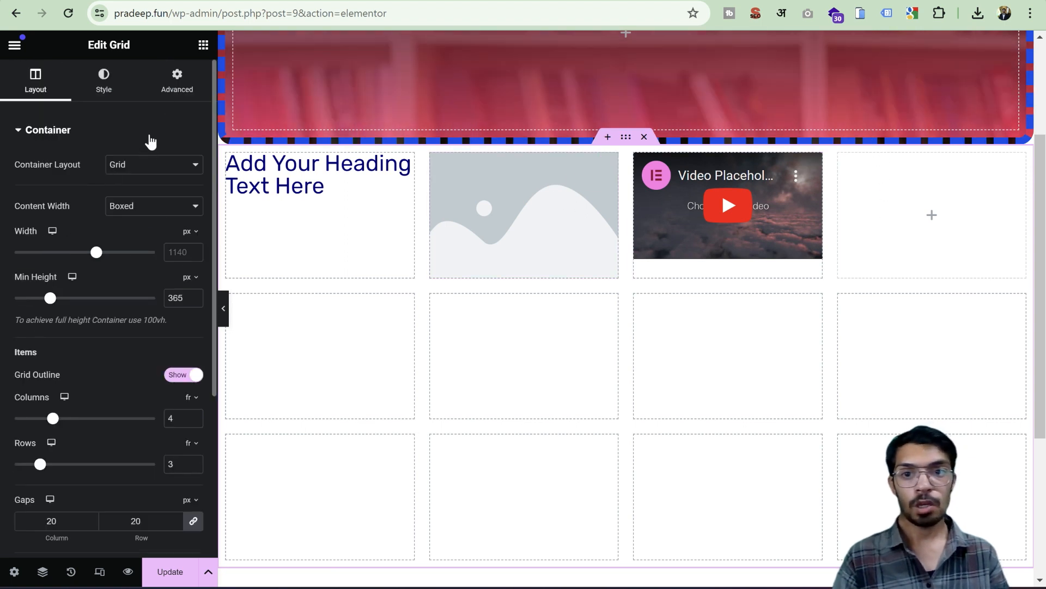
left_click(203, 45)
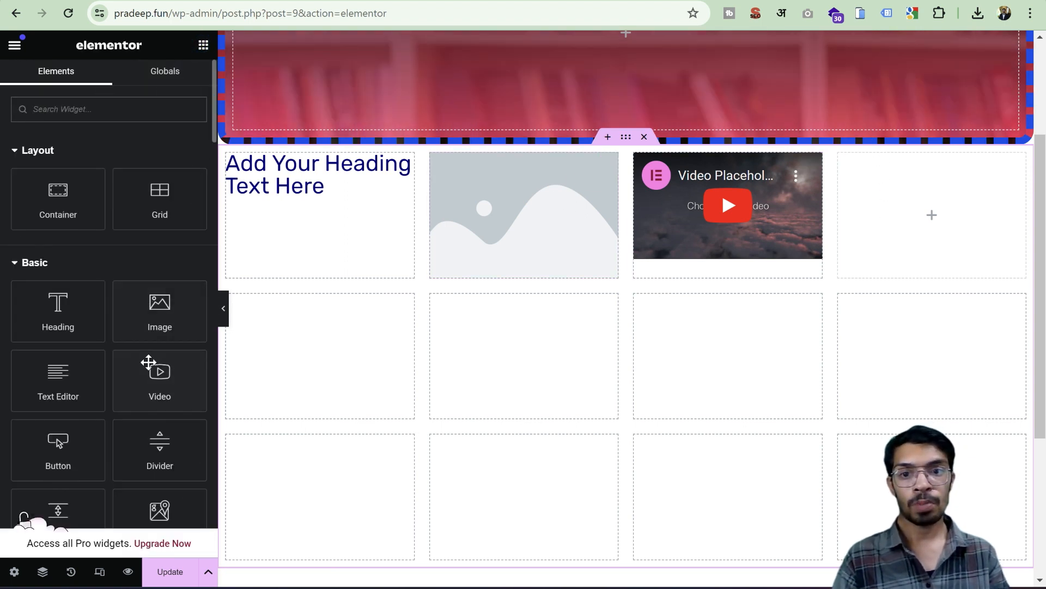
left_click_drag(60, 311, 954, 229)
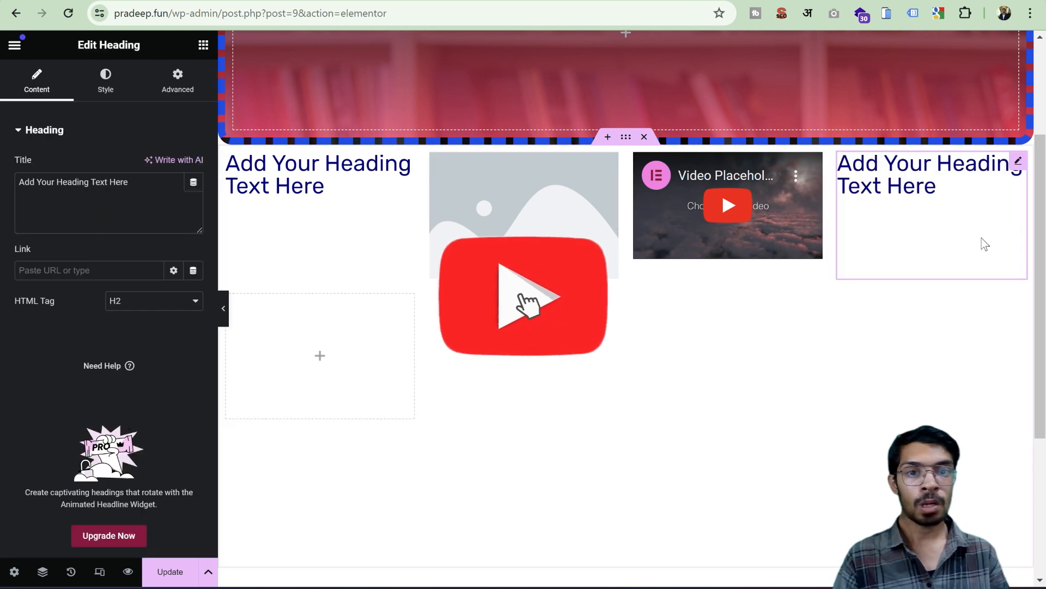
left_click(203, 45)
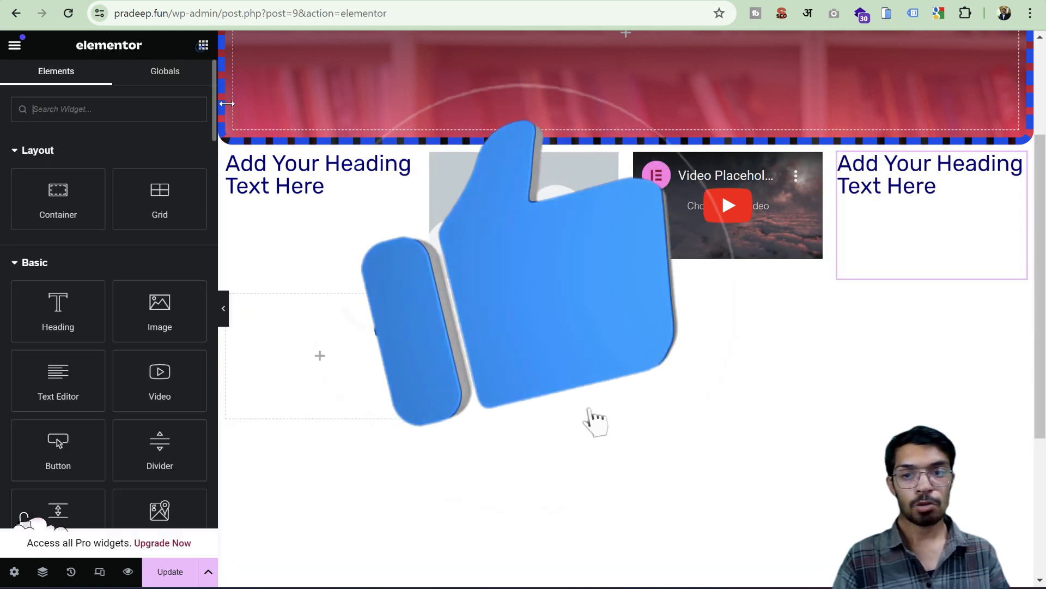
left_click_drag(160, 311, 327, 343)
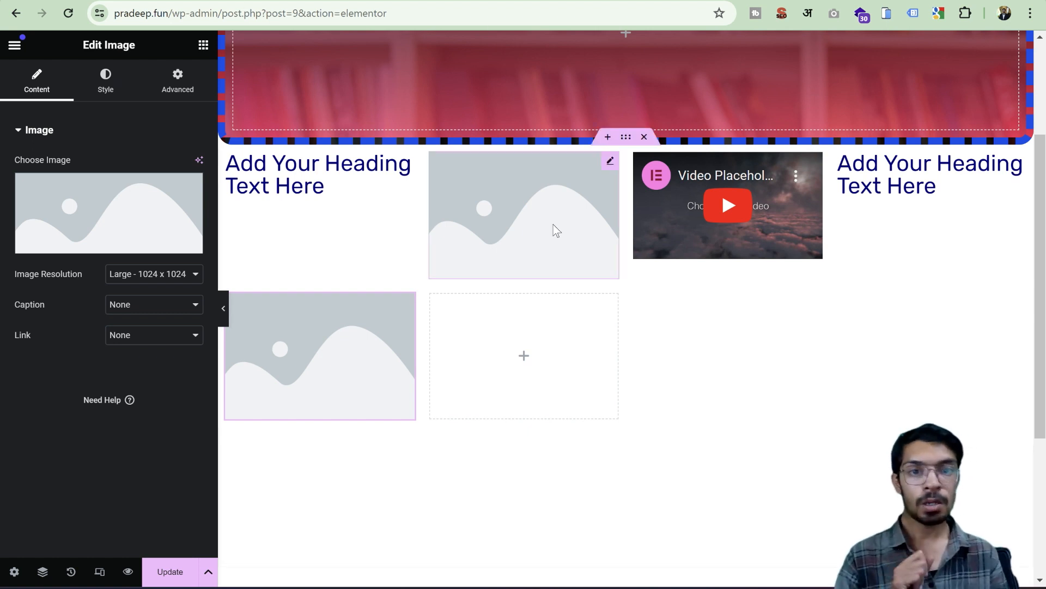
- Compare the empty red container above with the filled grid below it
scroll(611, 201, "up", 3)
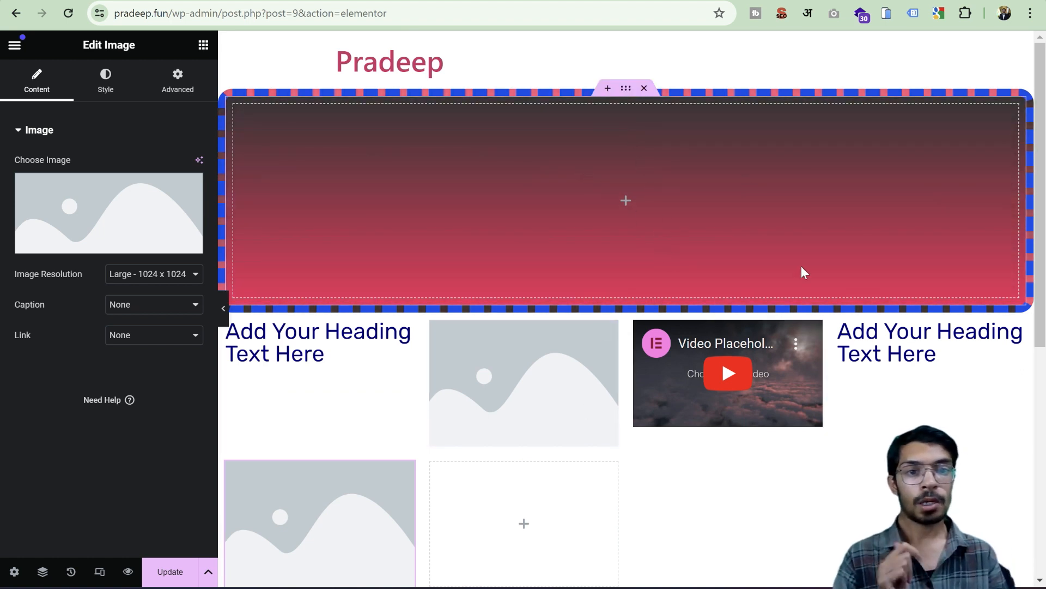
scroll(647, 392, "down", 5)
scroll(658, 373, "up", 3)
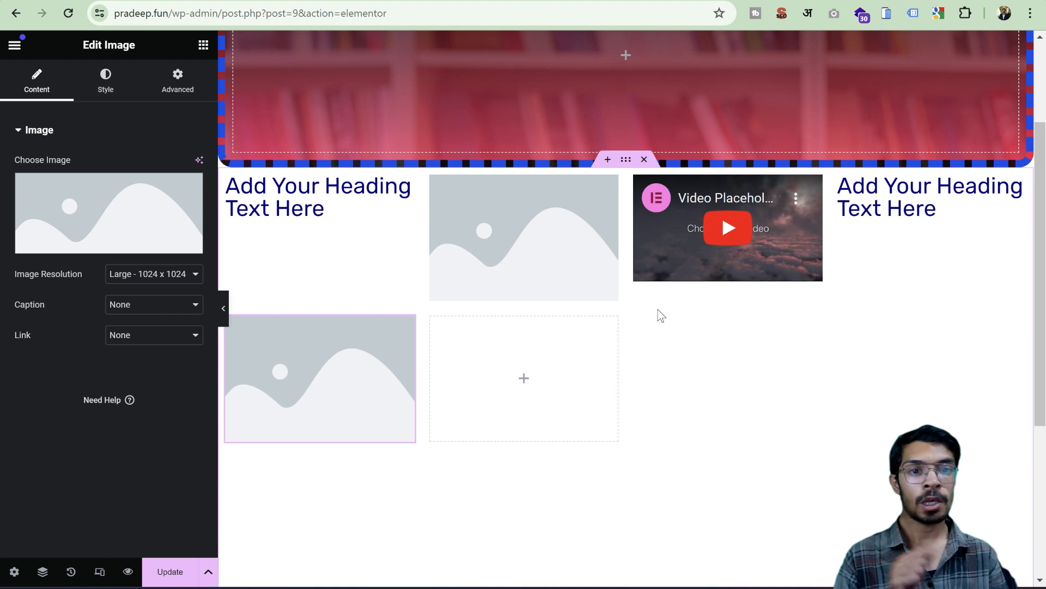
scroll(661, 315, "up", 3)
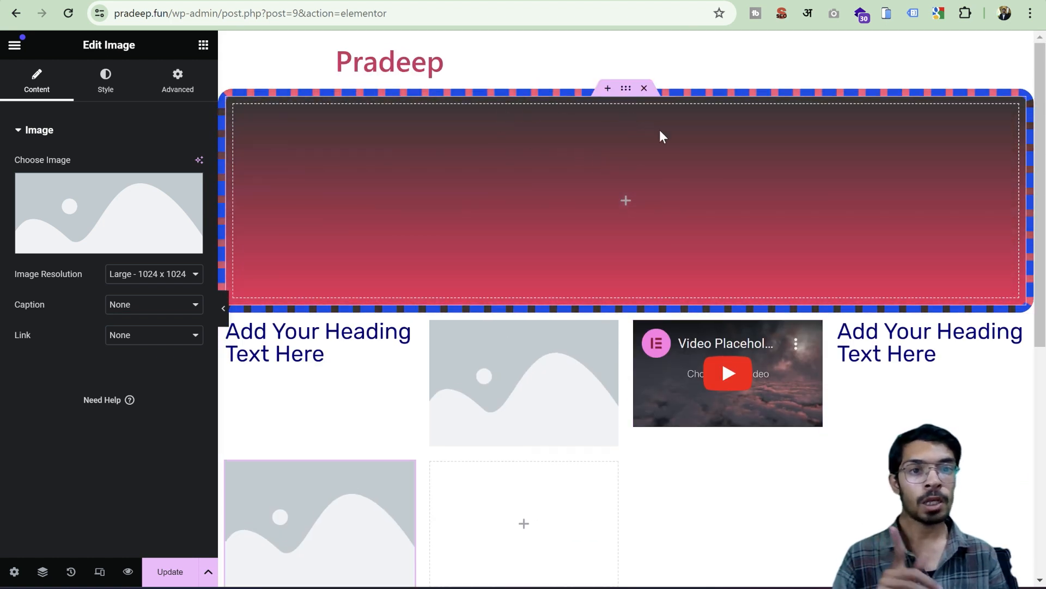
scroll(661, 137, "down", 3)
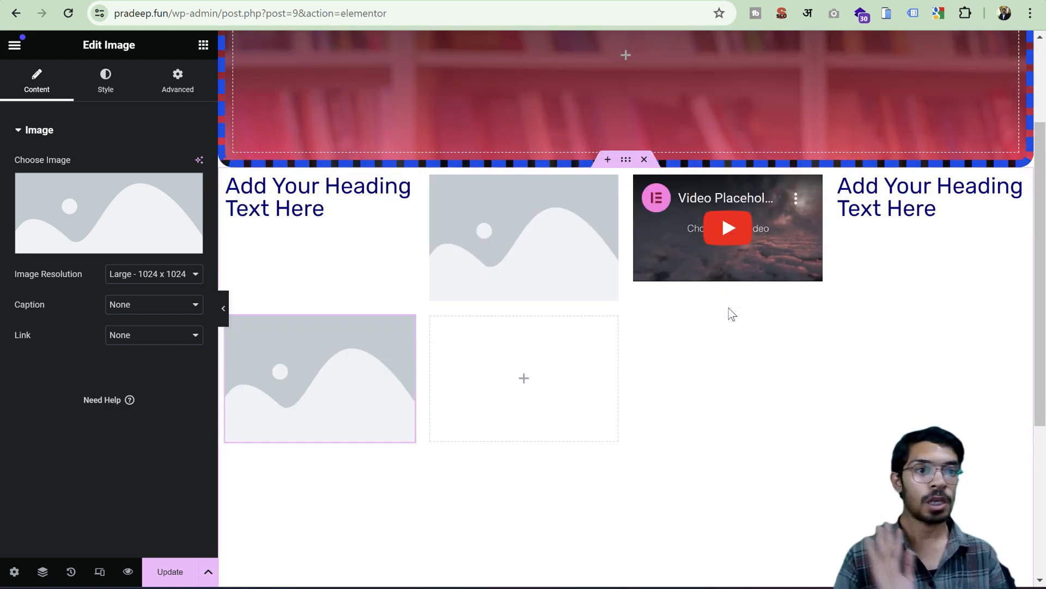
scroll(730, 313, "up", 2)
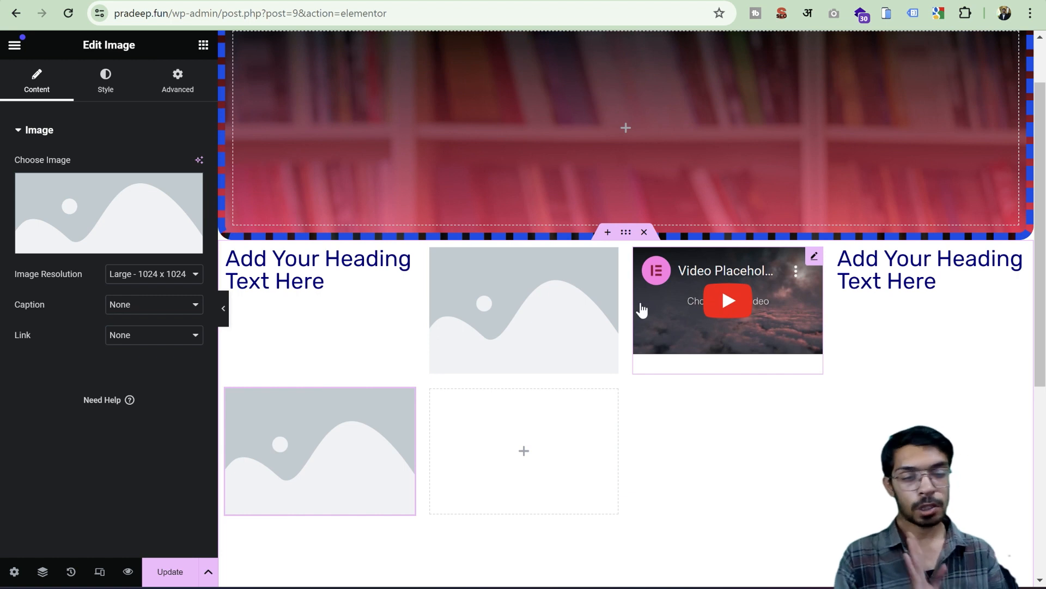
scroll(642, 311, "up", 2)
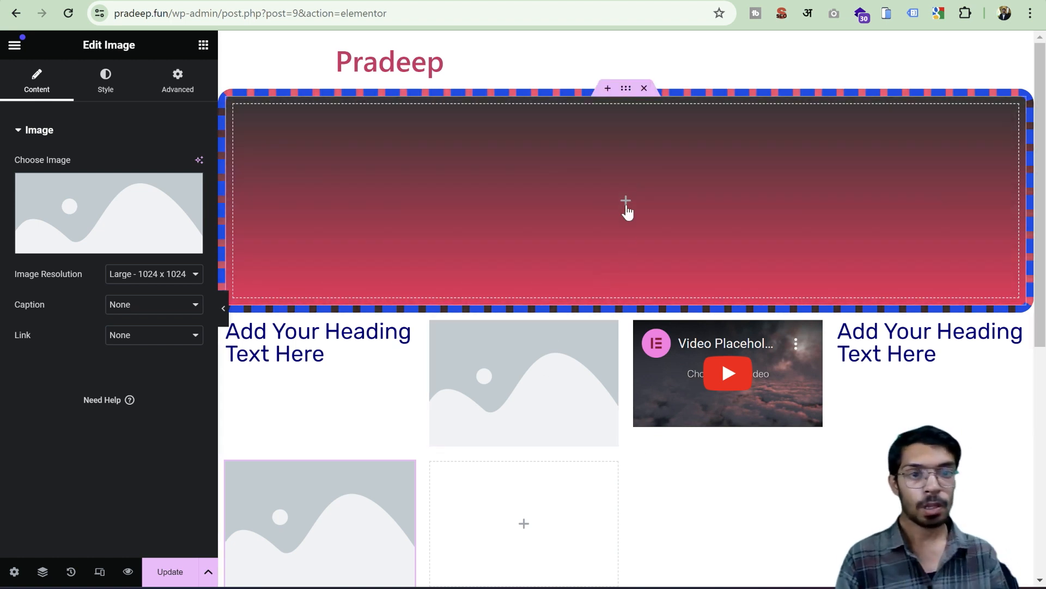
- Nest a new container inside the red dashed-border container and place an Image widget in it
left_click(626, 203)
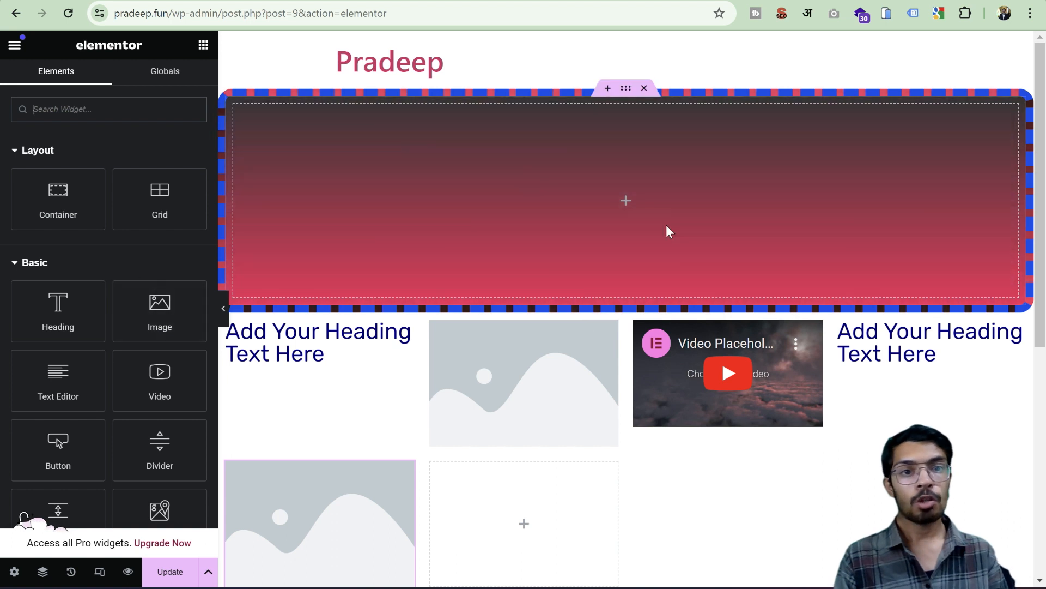
left_click_drag(68, 203, 635, 210)
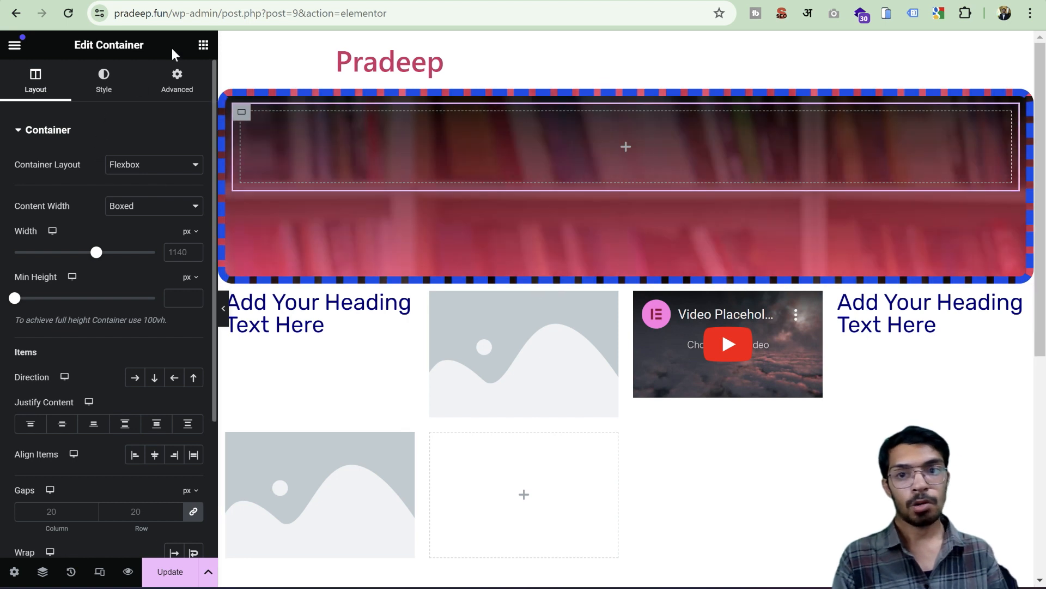
left_click(203, 45)
left_click_drag(157, 323, 634, 136)
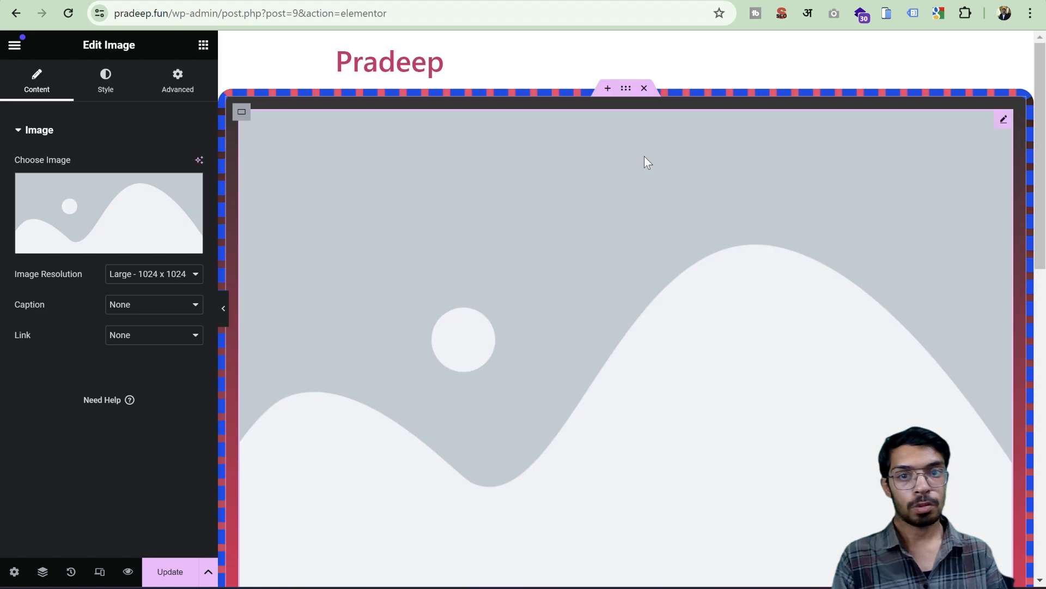
scroll(661, 240, "down", 7)
scroll(661, 240, "up", 7)
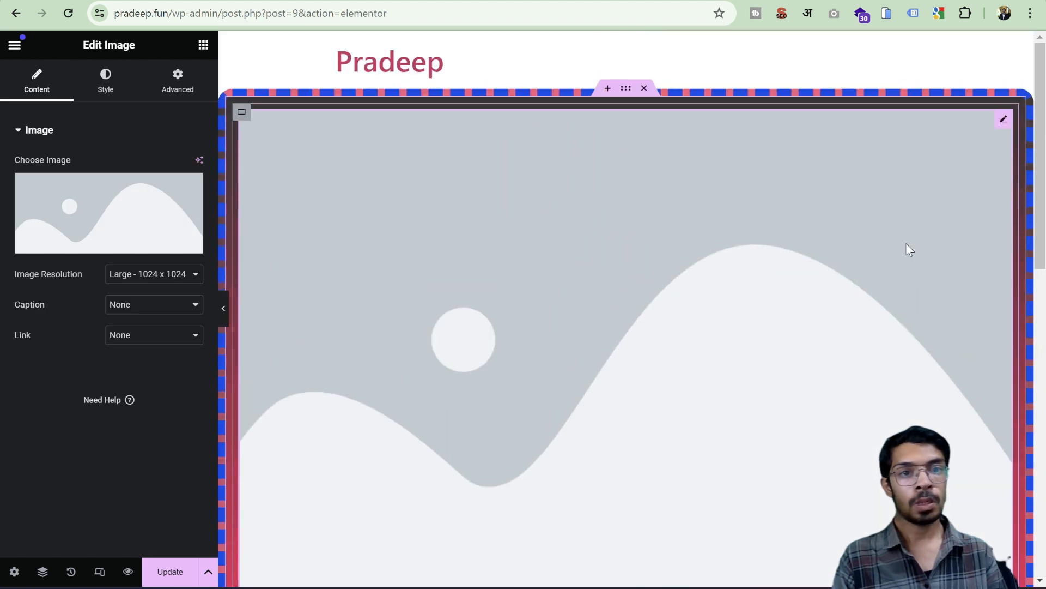
- Try placing a container in the second cell of the grid's second row, and delete it
scroll(905, 243, "down", 4)
scroll(791, 237, "down", 5)
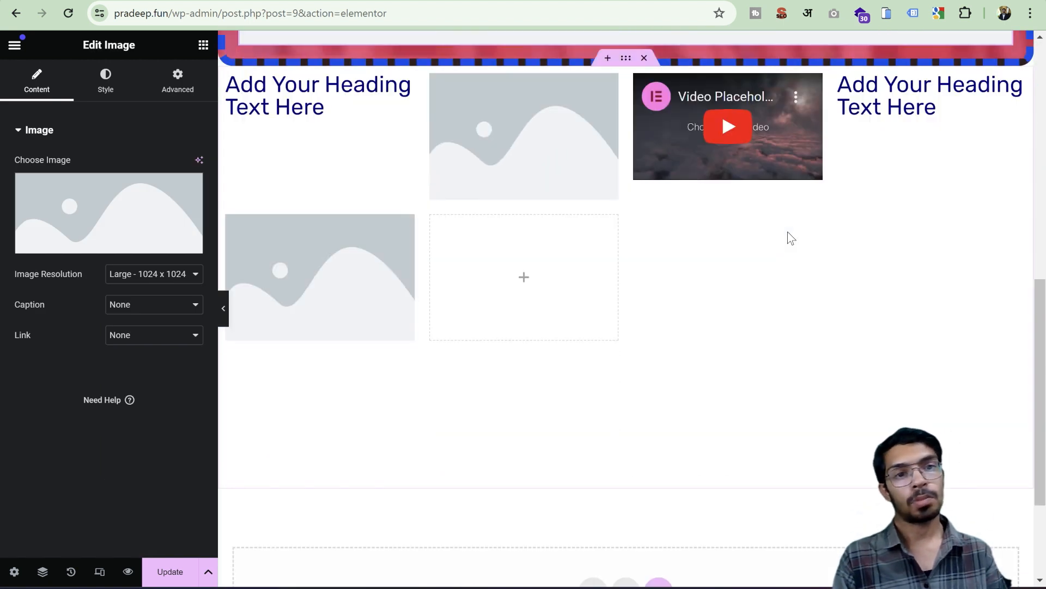
scroll(788, 236, "up", 2)
left_click(626, 204)
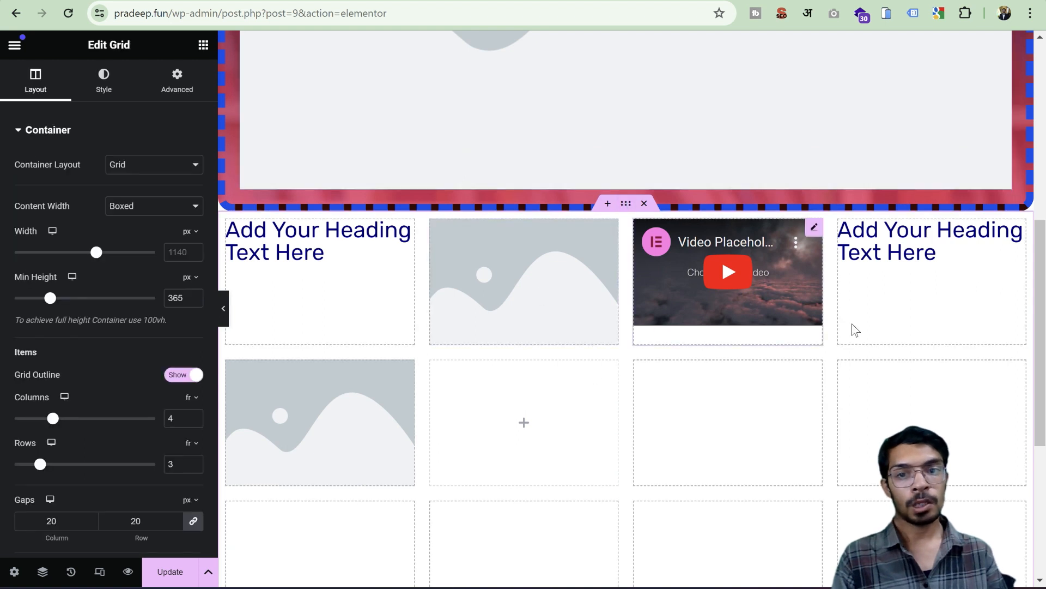
scroll(759, 406, "down", 2)
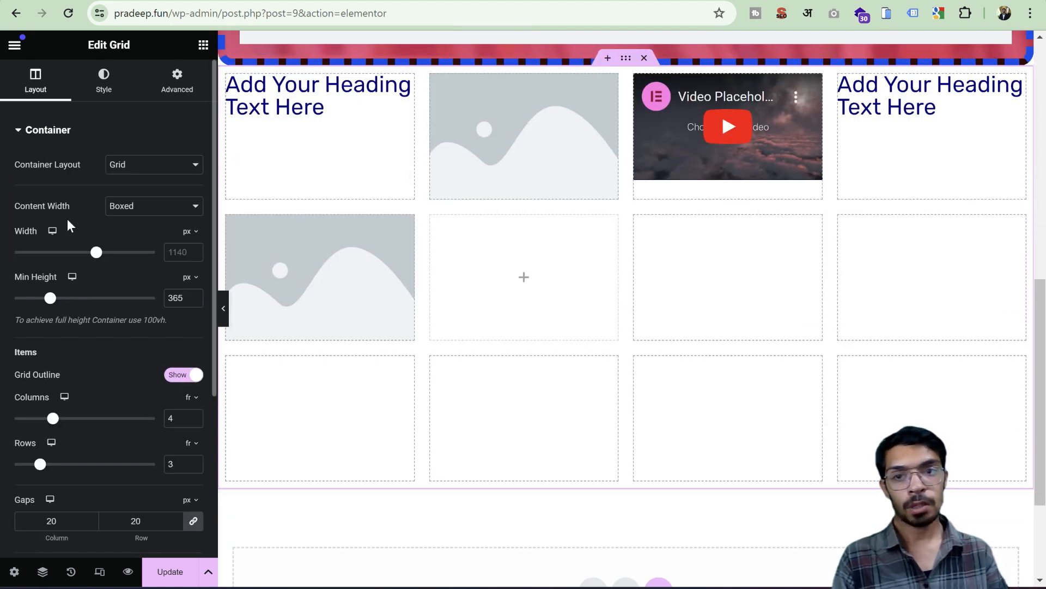
left_click(203, 44)
left_click_drag(59, 196, 532, 276)
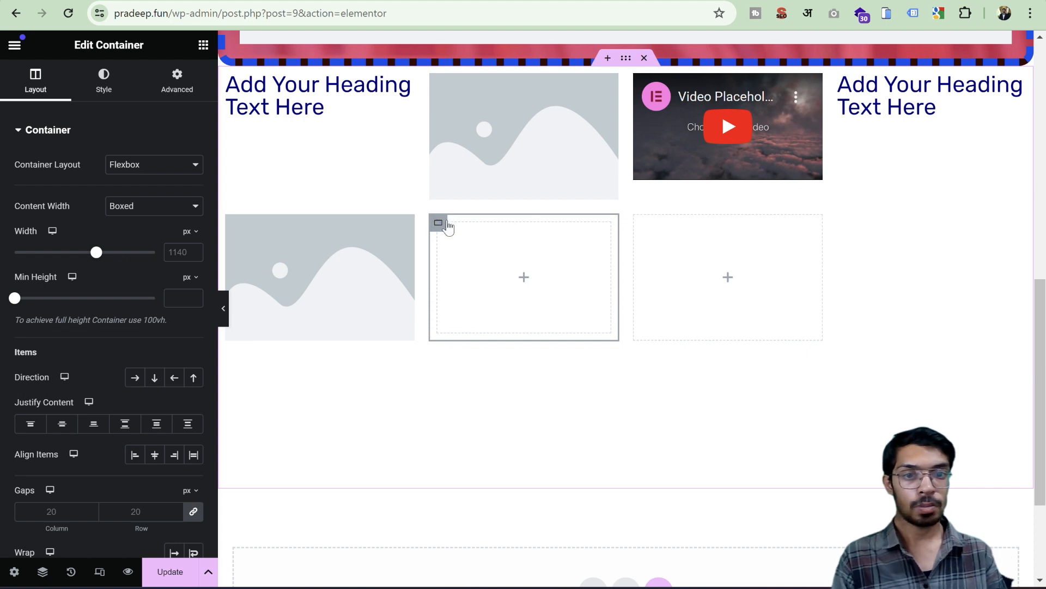
right_click(440, 223)
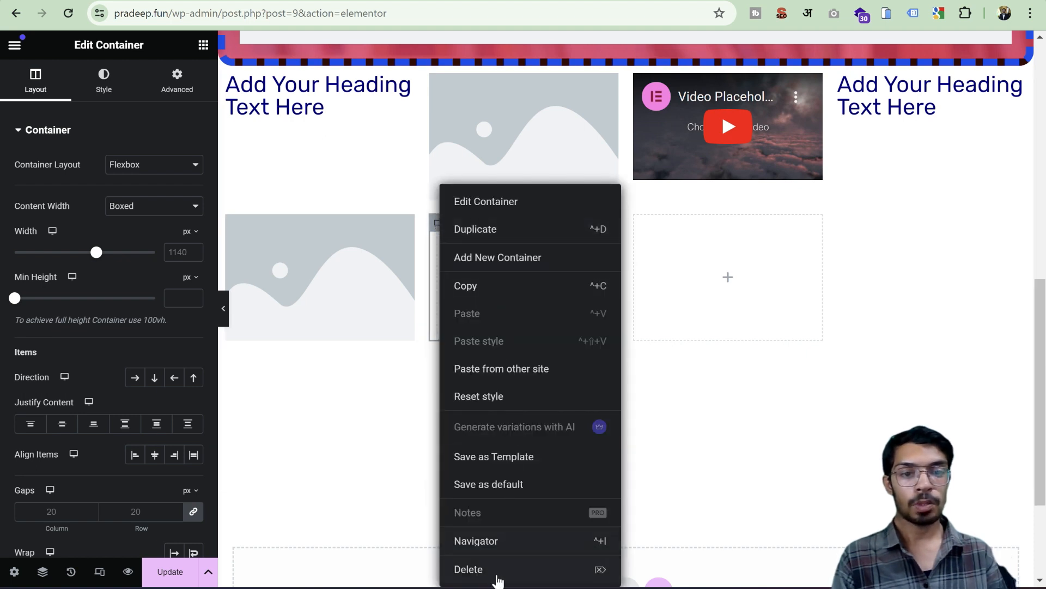
left_click(495, 573)
- Compare the image nested in the upper container with the grid's widgets, and examine the first-row image's available actions
scroll(682, 261, "up", 10)
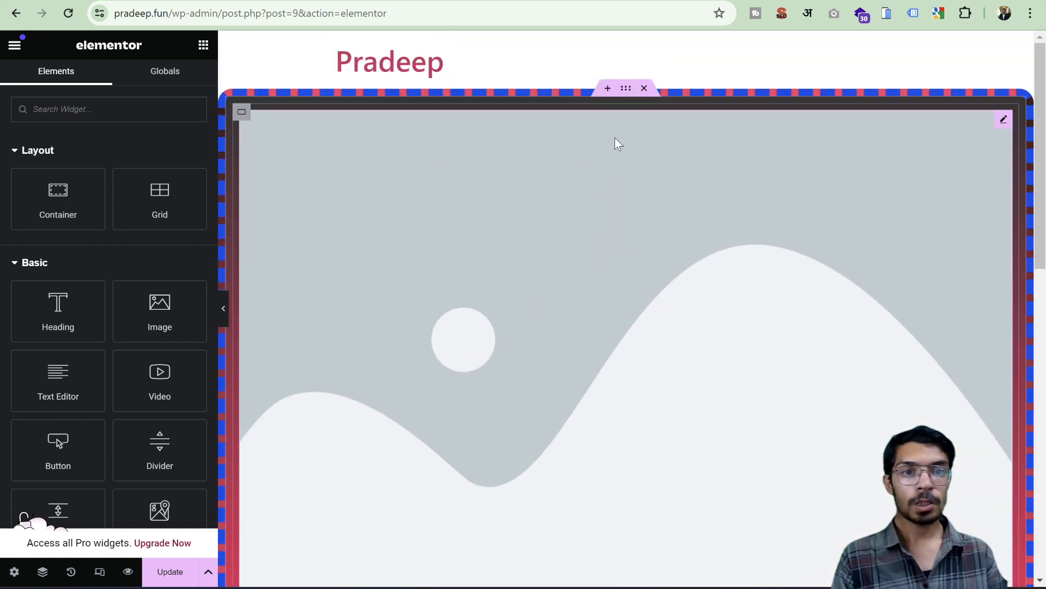
scroll(619, 140, "down", 5)
scroll(657, 182, "up", 5)
scroll(661, 168, "down", 7)
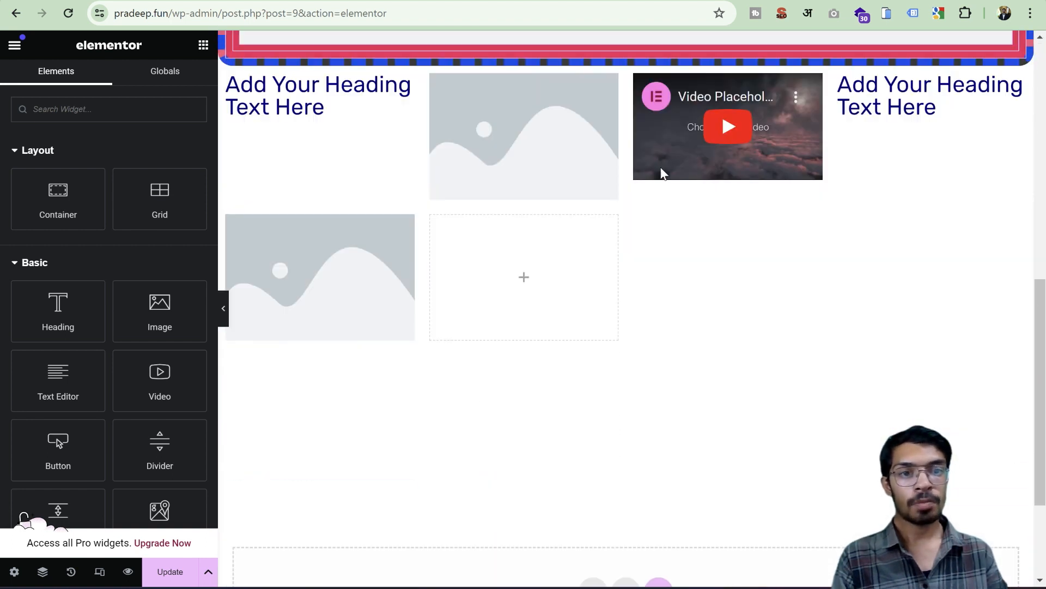
right_click(526, 148)
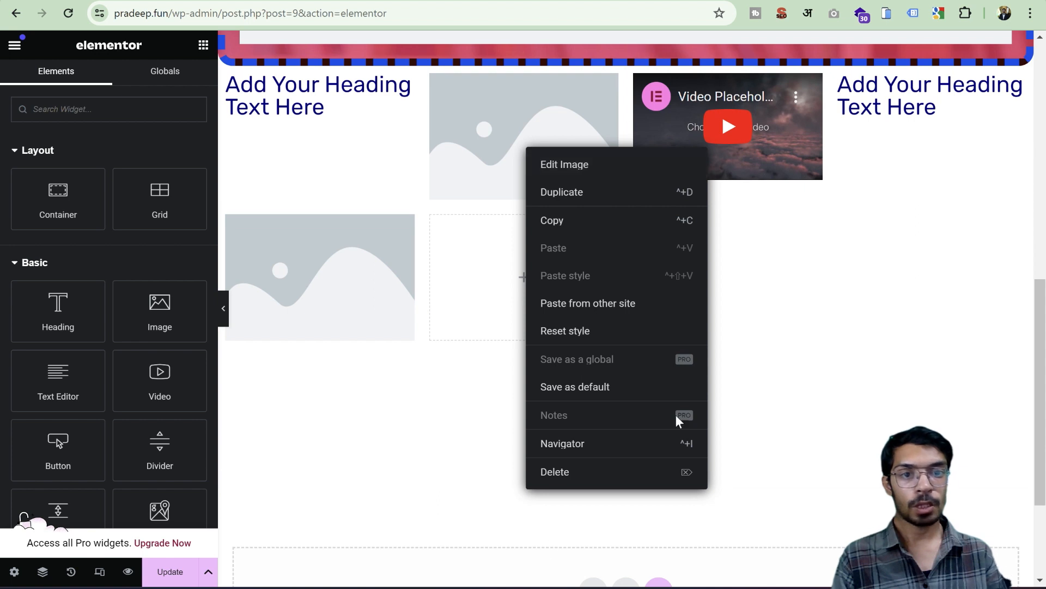
scroll(671, 467, "up", 10)
scroll(670, 467, "down", 8)
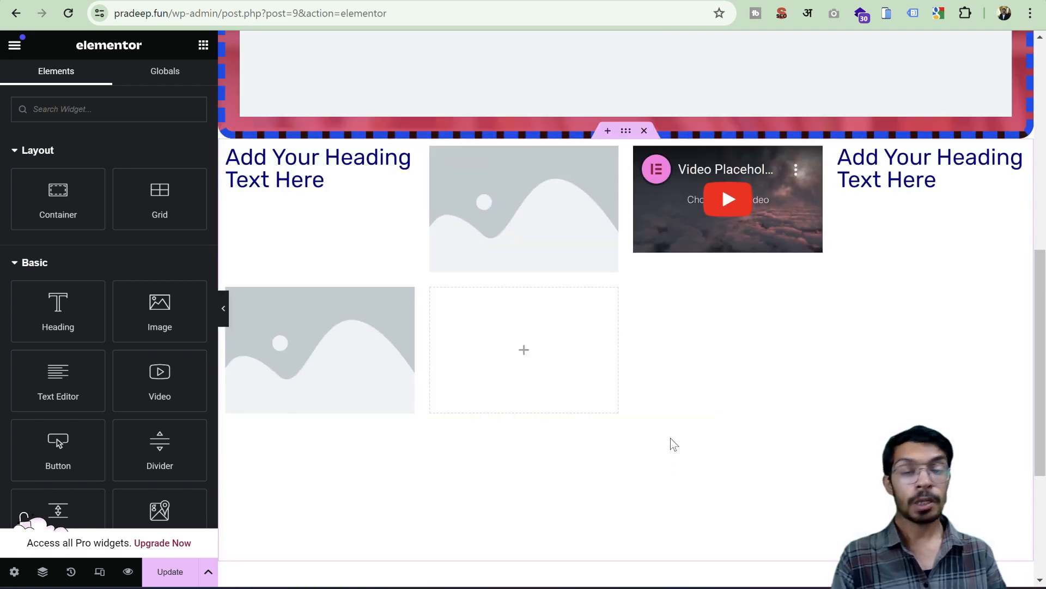